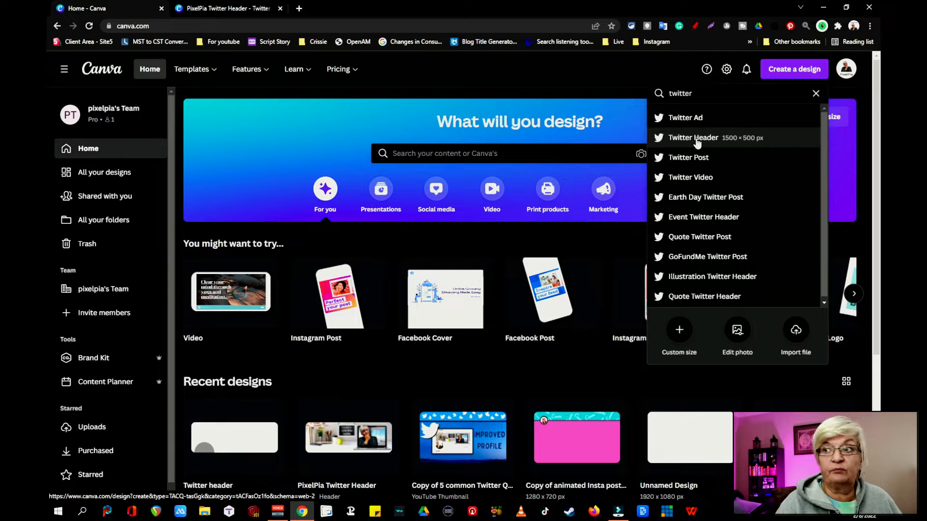
Create a blank 1500 × 500 px Twitter Header design and glance through its header templates
{"action": "left_click", "coordinate": [695, 139]}
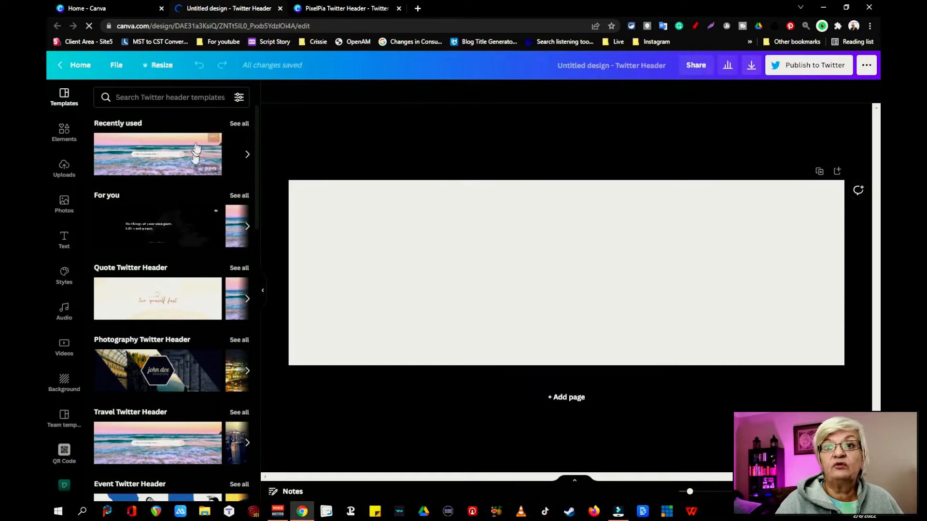
{"action": "scroll", "coordinate": [195, 147], "scroll_direction": "down", "scroll_amount": 12}
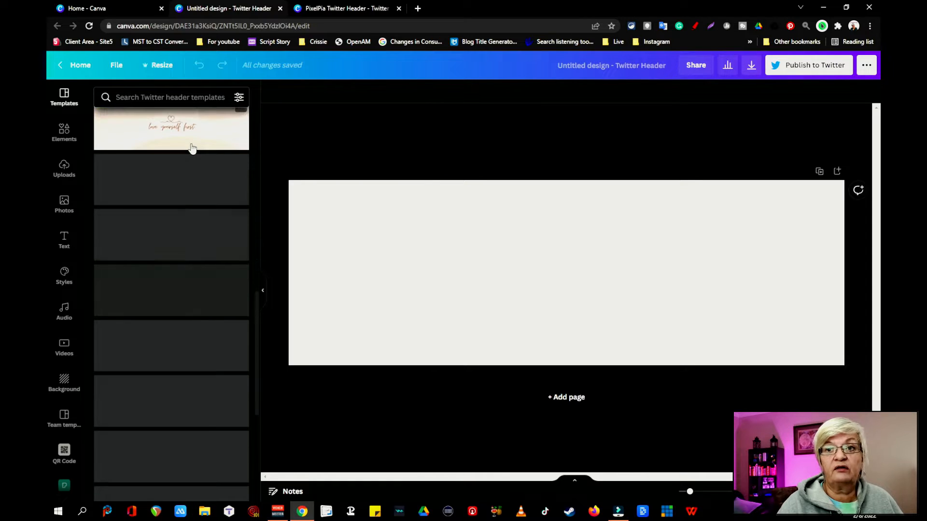
{"action": "scroll", "coordinate": [192, 145], "scroll_direction": "up", "scroll_amount": 12}
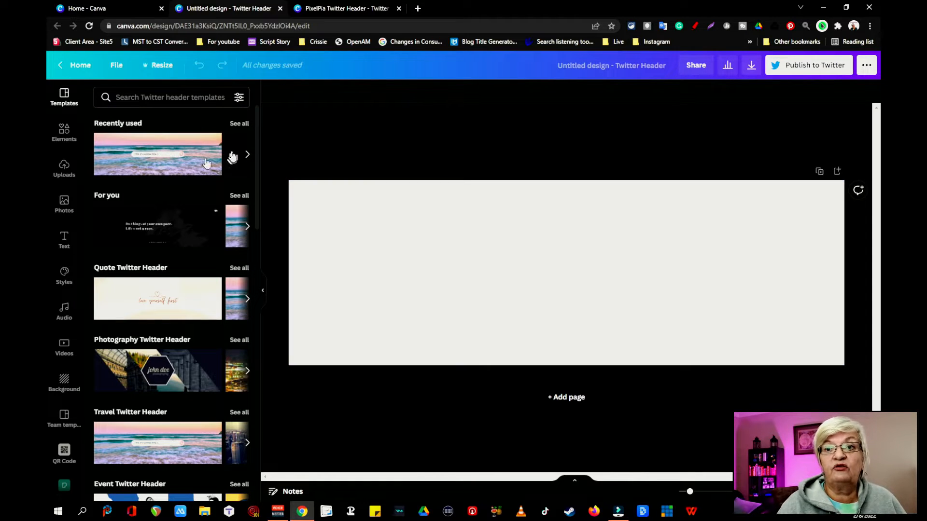
Close the old PixelPia Twitter Header tab, reopen that design from the list of all designs, and go to page 2
{"action": "left_click", "coordinate": [398, 9]}
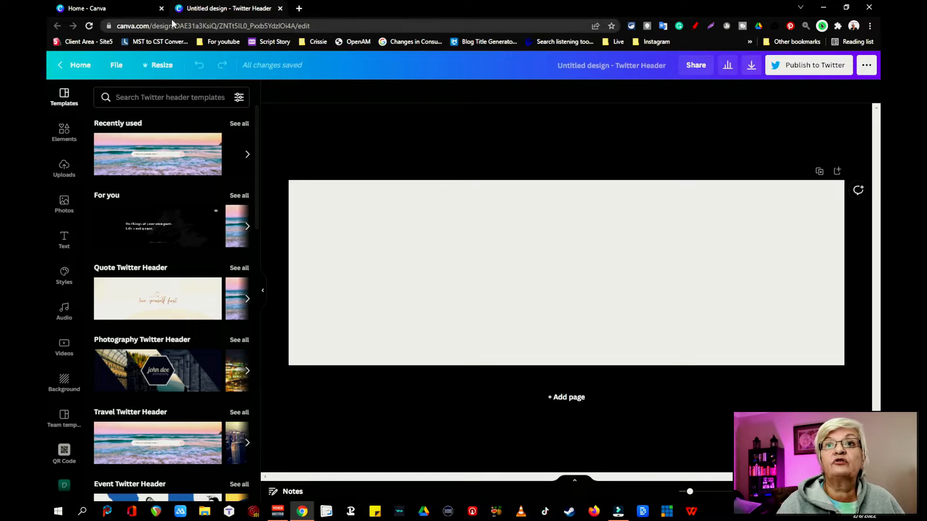
{"action": "left_click", "coordinate": [83, 8]}
{"action": "left_click", "coordinate": [104, 172]}
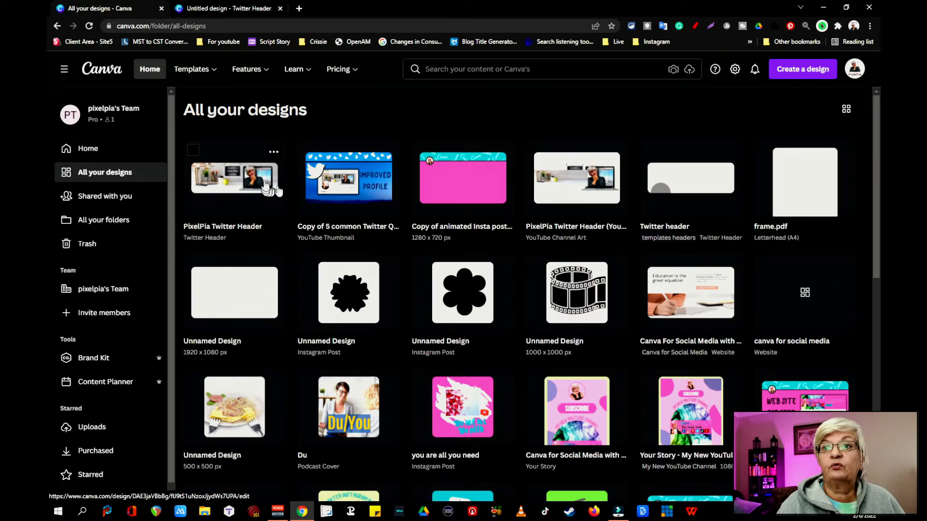
{"action": "left_click", "coordinate": [265, 185]}
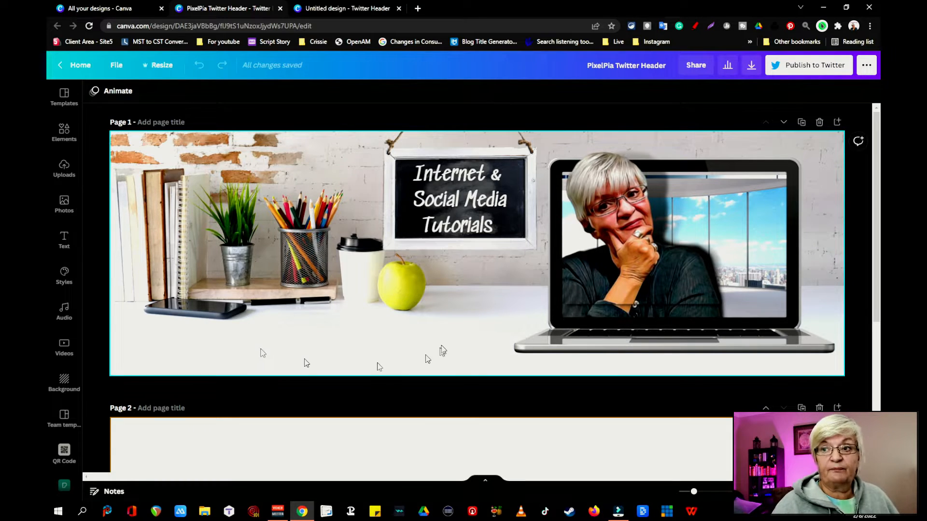
{"action": "scroll", "coordinate": [442, 351], "scroll_direction": "down", "scroll_amount": 5}
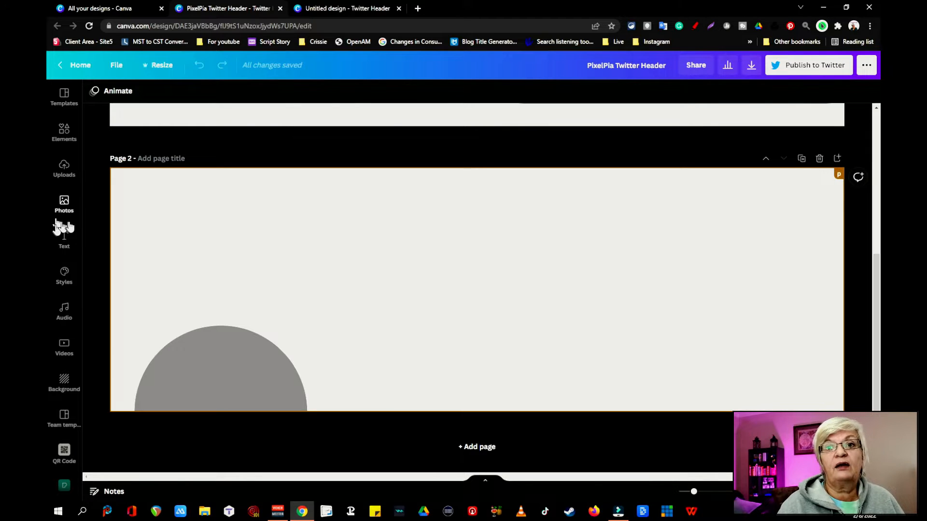
Add the recently used brick-wall desk photo with books and apple to page 2 and set it as the page background
{"action": "left_click", "coordinate": [65, 203]}
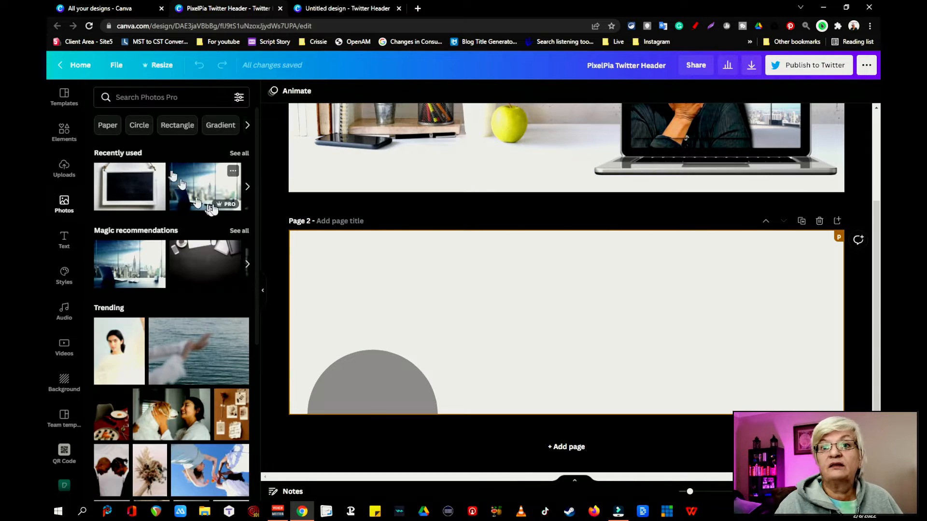
{"action": "left_click", "coordinate": [238, 153]}
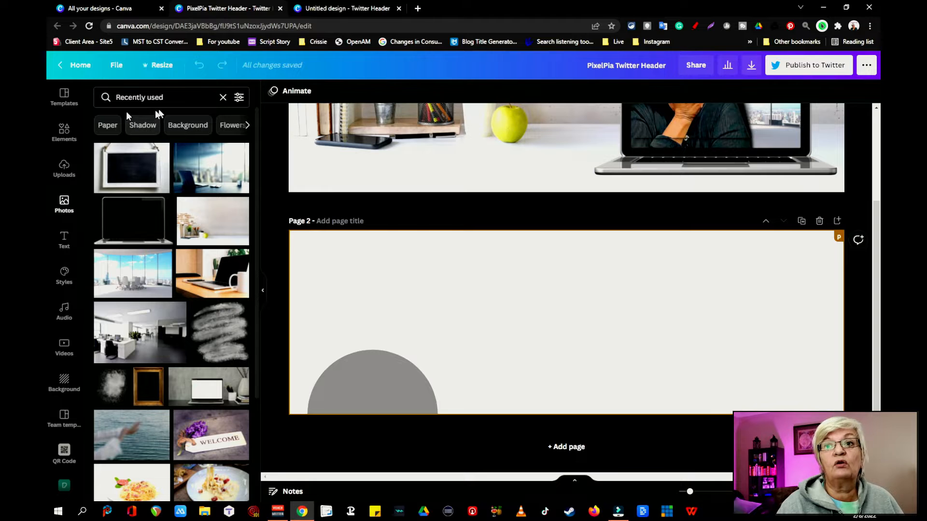
{"action": "left_click", "coordinate": [202, 226]}
{"action": "right_click", "coordinate": [563, 338]}
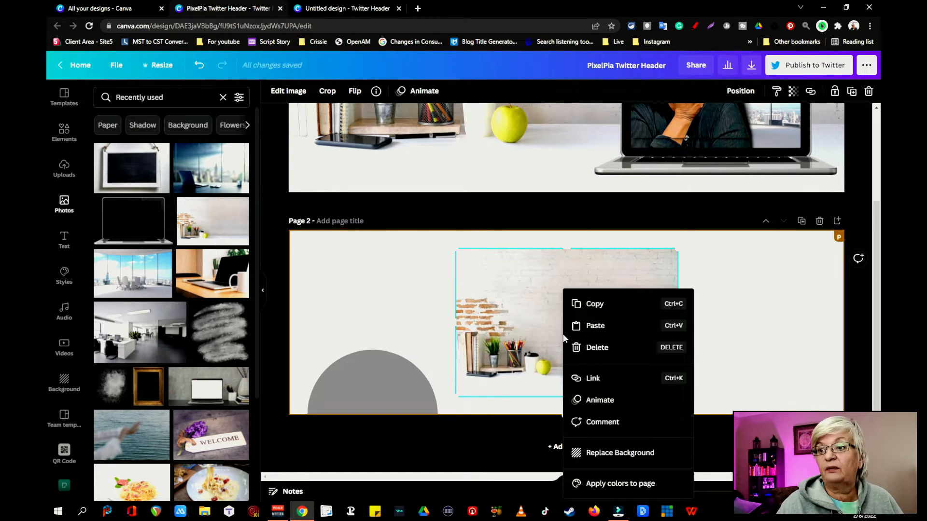
{"action": "left_click", "coordinate": [593, 452]}
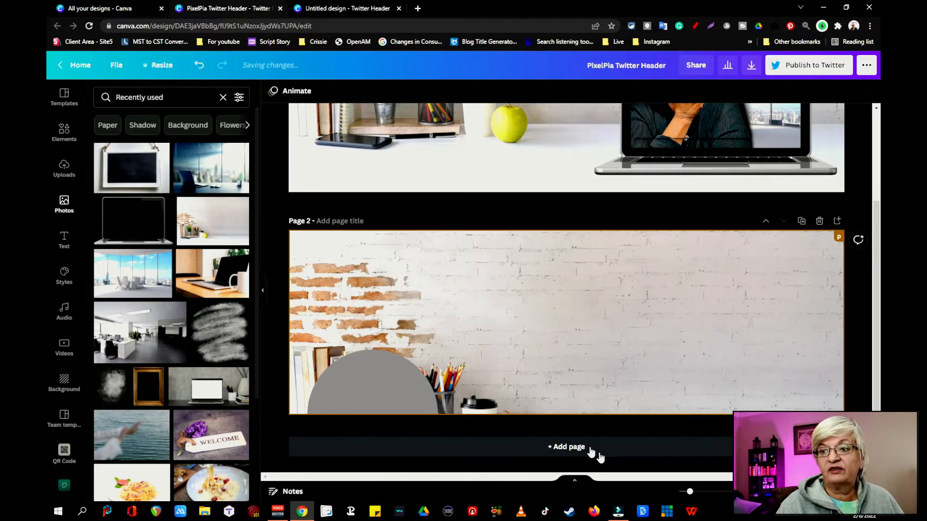
Reposition the background photo on page 2 upward within its crop so the desk and its objects fill the header
{"action": "double_click", "coordinate": [576, 348]}
{"action": "left_click_drag", "start_coordinate": [575, 345], "coordinate": [569, 233]}
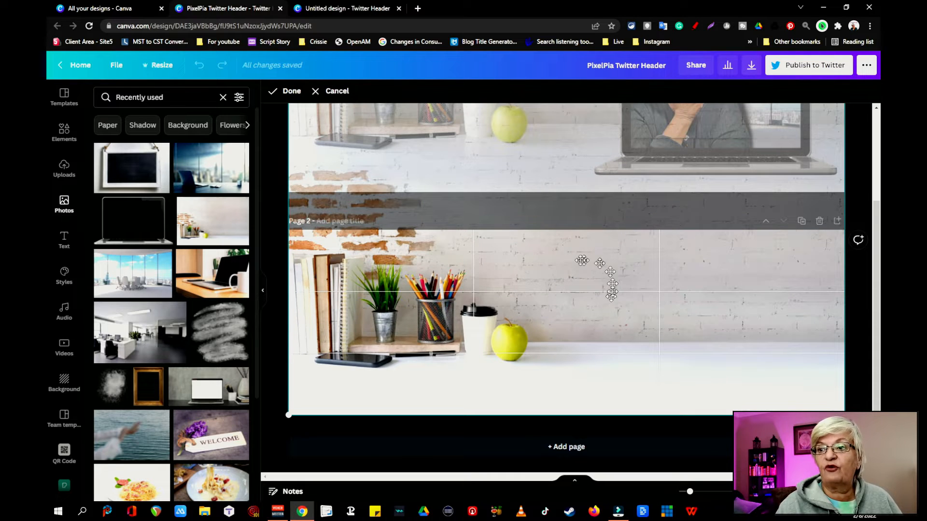
{"action": "left_click", "coordinate": [382, 424]}
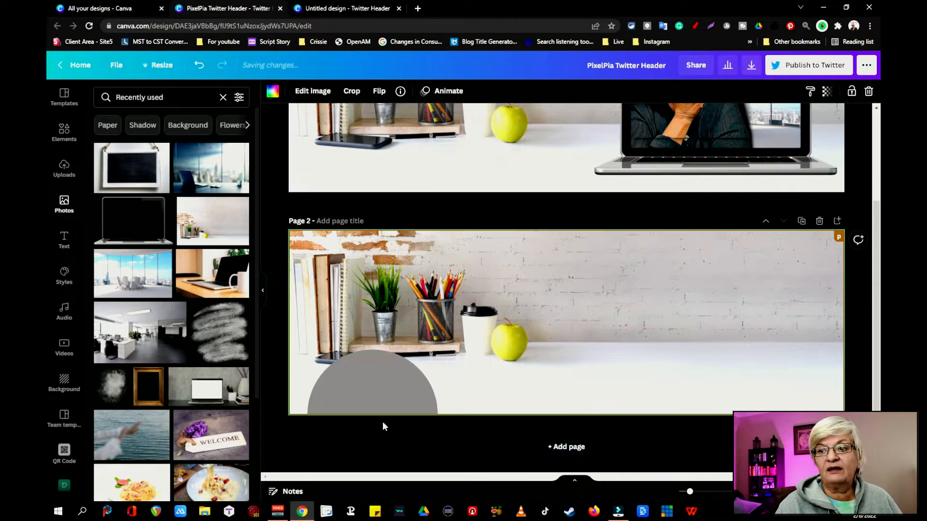
{"action": "left_click", "coordinate": [333, 381]}
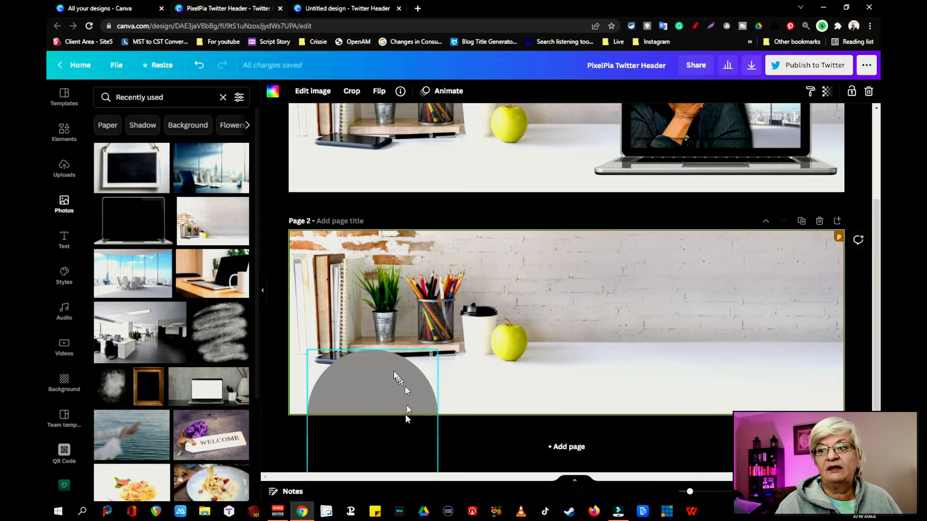
{"action": "left_click", "coordinate": [373, 398]}
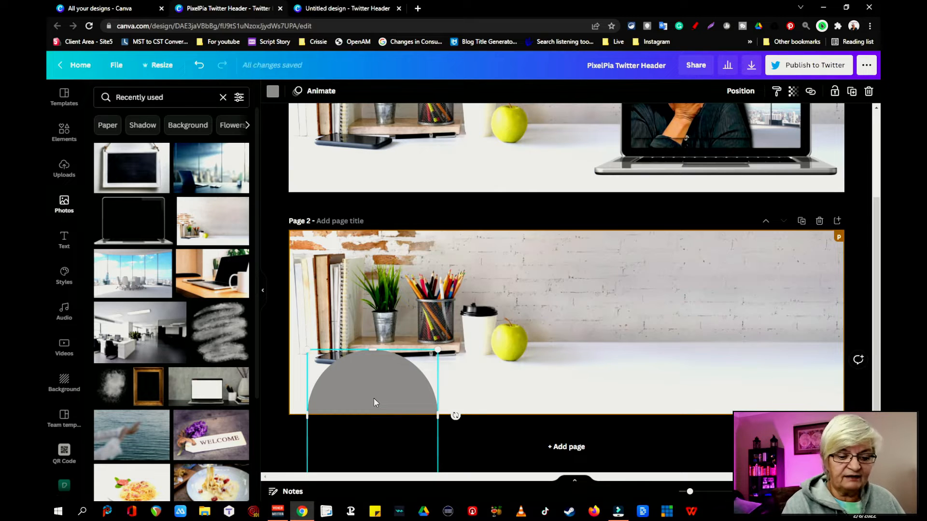
{"action": "key", "text": "Delete"}
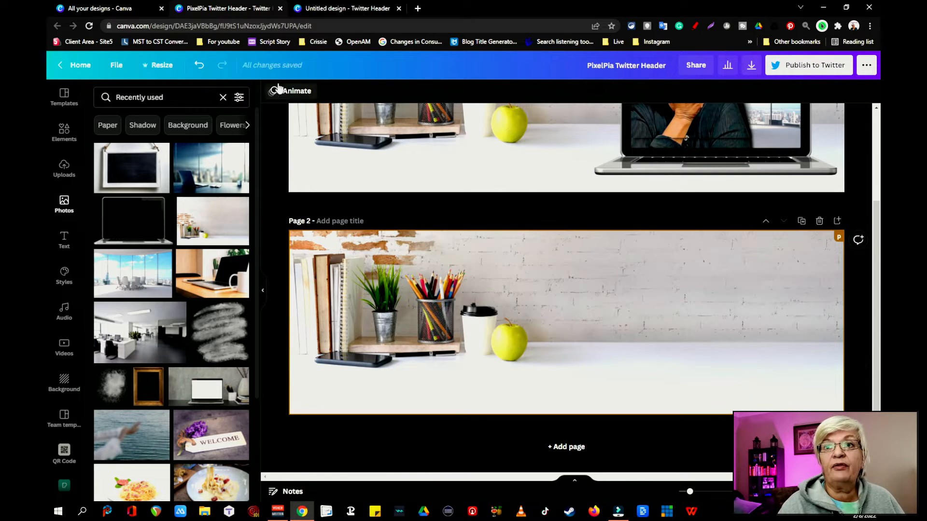
{"action": "left_click", "coordinate": [198, 66]}
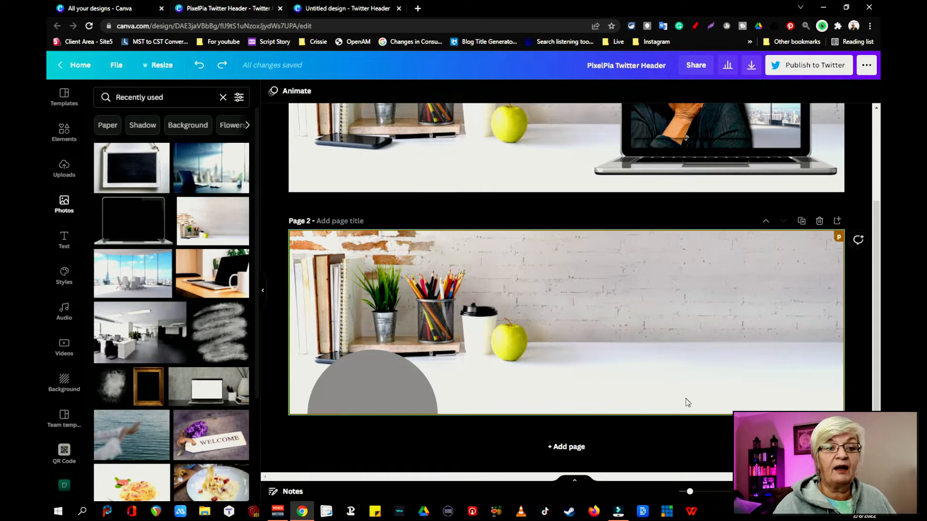
Add the recently used laptop image with a transparent screen and place it on the desk at the right of page 2
{"action": "left_click", "coordinate": [128, 226]}
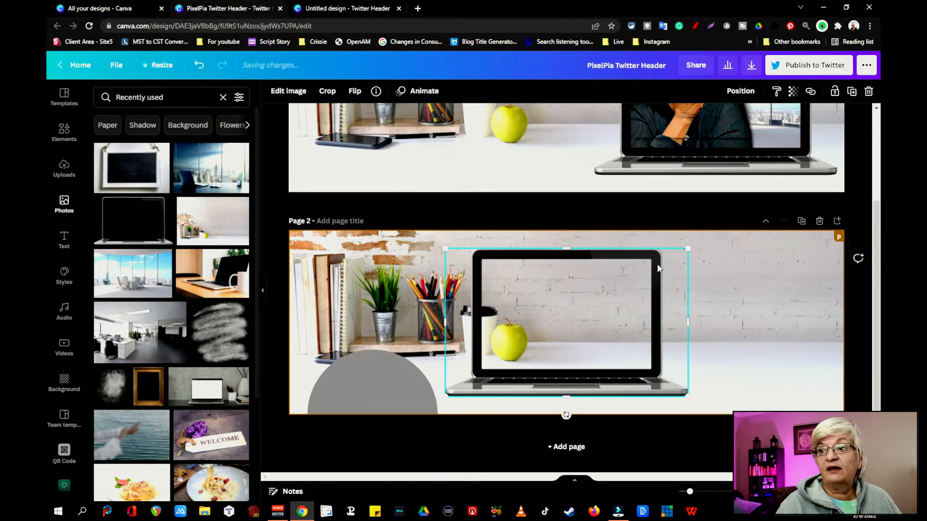
{"action": "left_click_drag", "start_coordinate": [586, 380], "coordinate": [725, 383]}
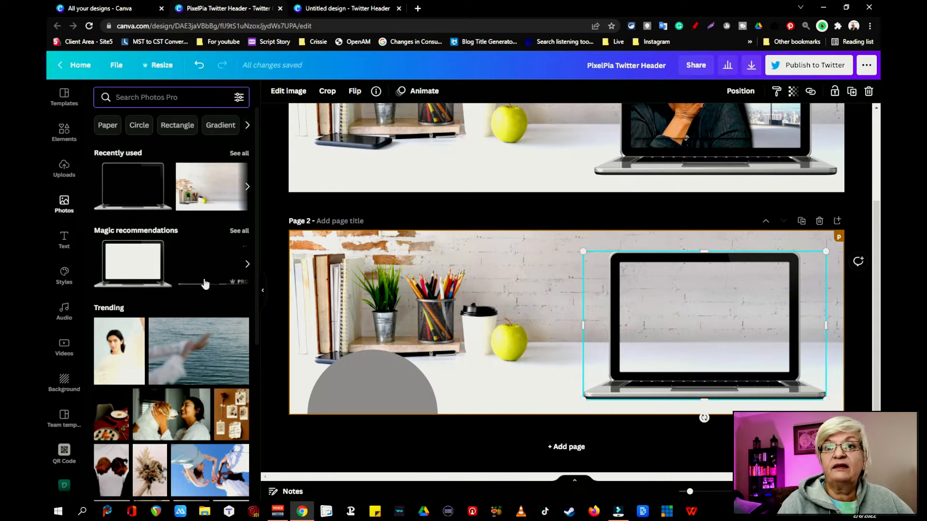
Insert the PixelPia portrait logo from the brand logos onto page 2
{"action": "scroll", "coordinate": [62, 450], "scroll_direction": "down", "scroll_amount": 4}
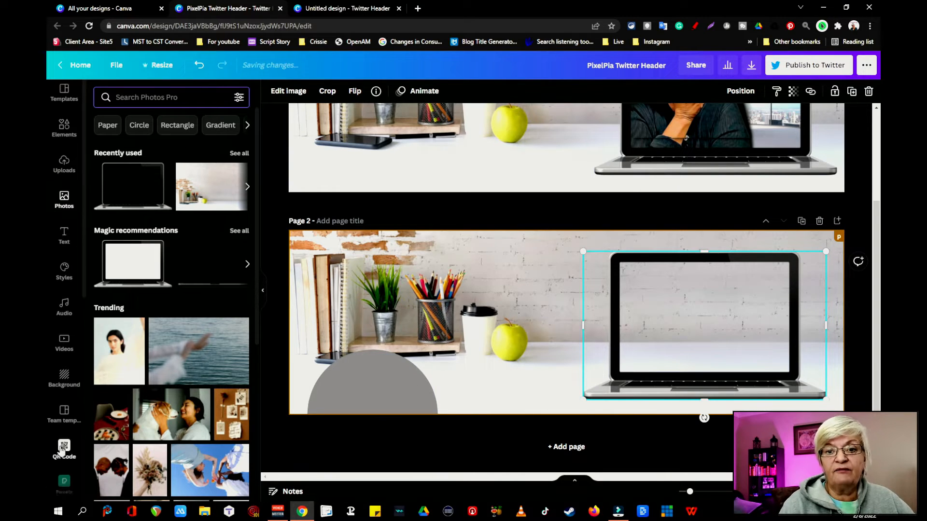
{"action": "scroll", "coordinate": [61, 451], "scroll_direction": "down", "scroll_amount": 4}
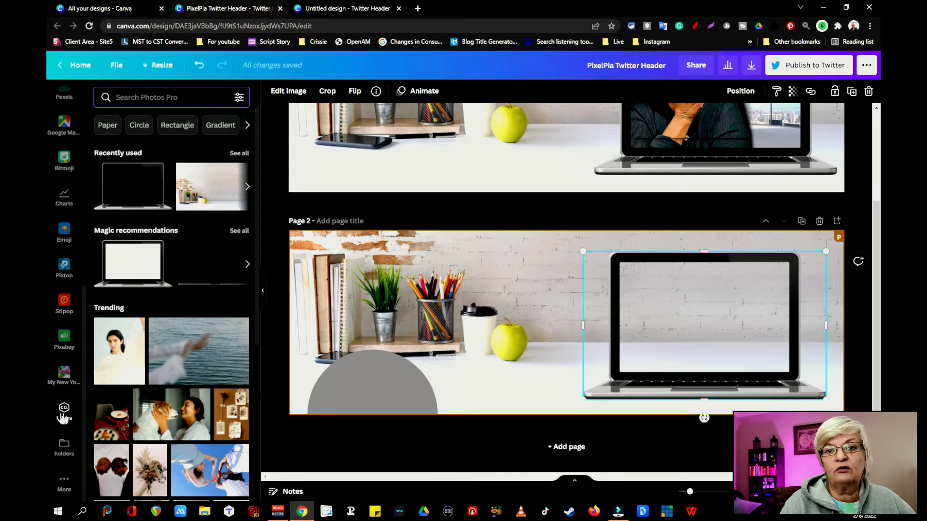
{"action": "left_click", "coordinate": [61, 414]}
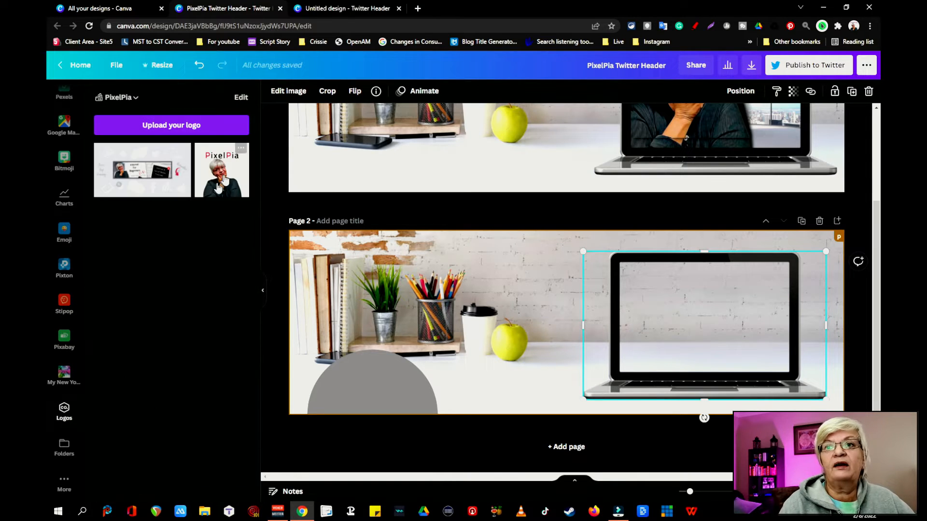
{"action": "left_click", "coordinate": [224, 177]}
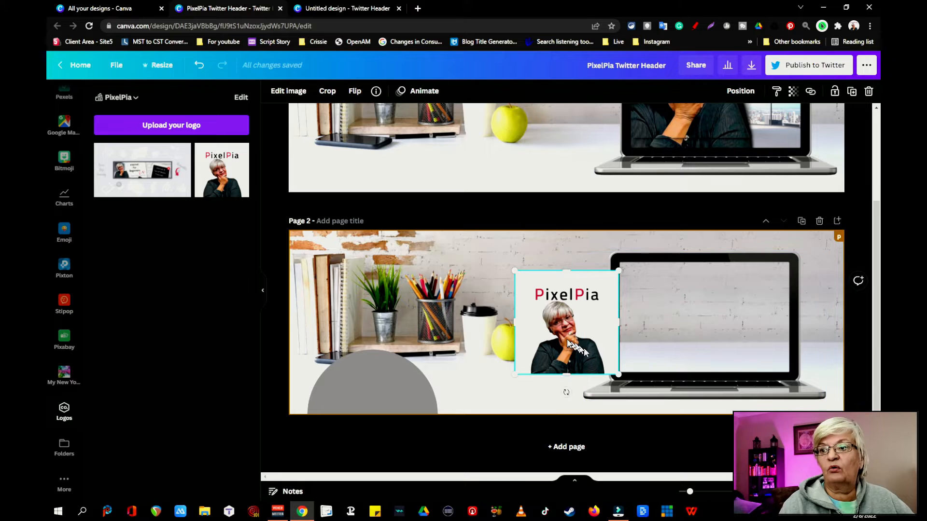
Remove the background from the PixelPia portrait image using the BG Remover effect
{"action": "scroll", "coordinate": [62, 124], "scroll_direction": "up", "scroll_amount": 10}
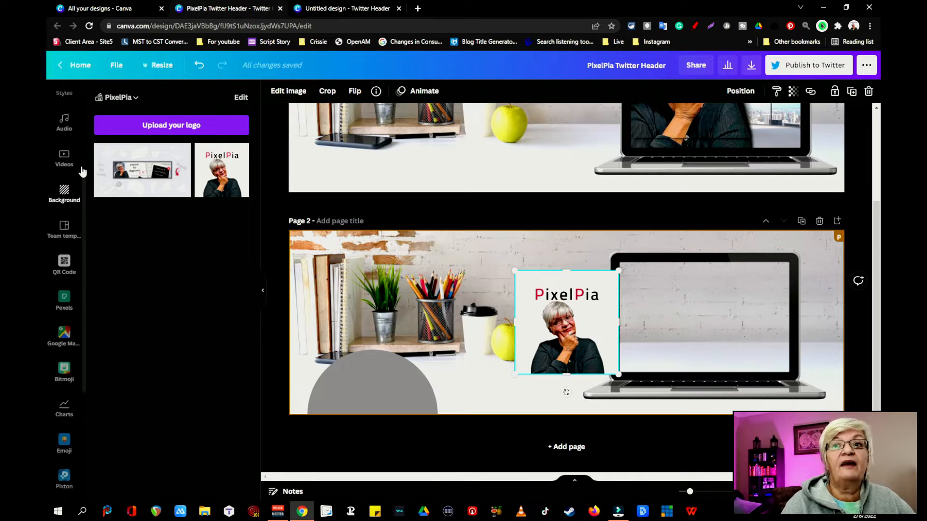
{"action": "left_click", "coordinate": [66, 168]}
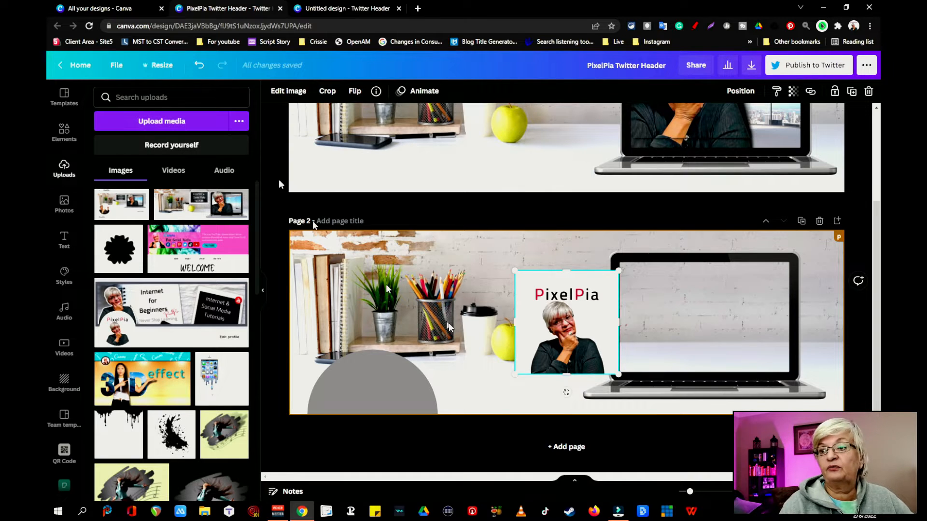
{"action": "left_click", "coordinate": [288, 91]}
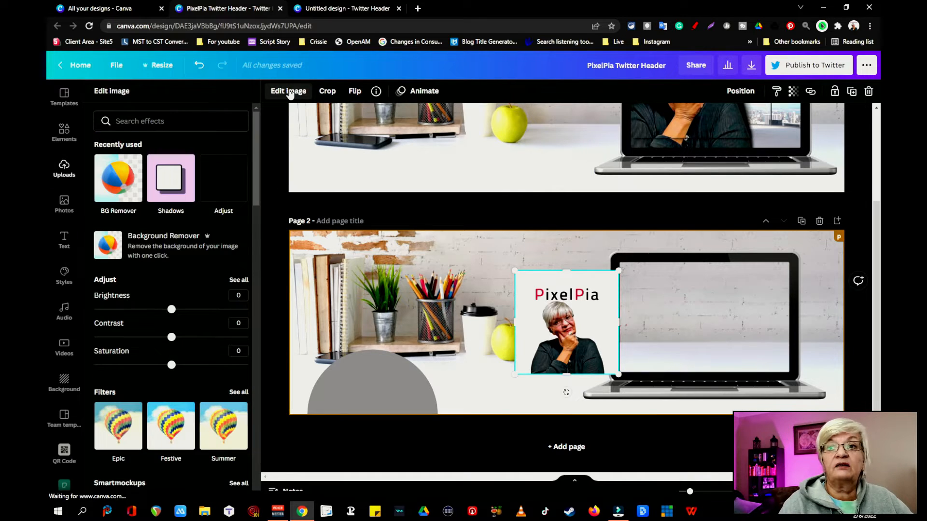
{"action": "left_click", "coordinate": [120, 185]}
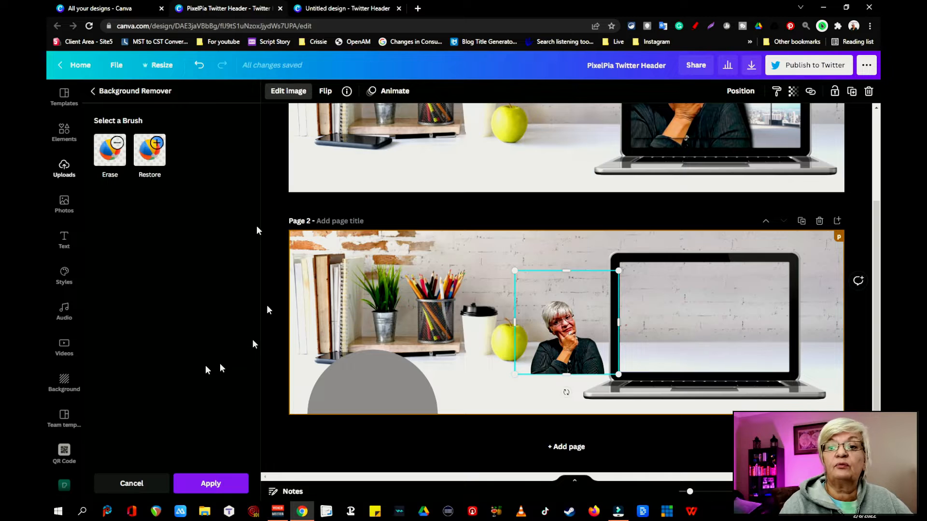
Crop the empty space off the portrait's top and sides, and apply the background removal
{"action": "left_click_drag", "start_coordinate": [565, 269], "coordinate": [565, 298]}
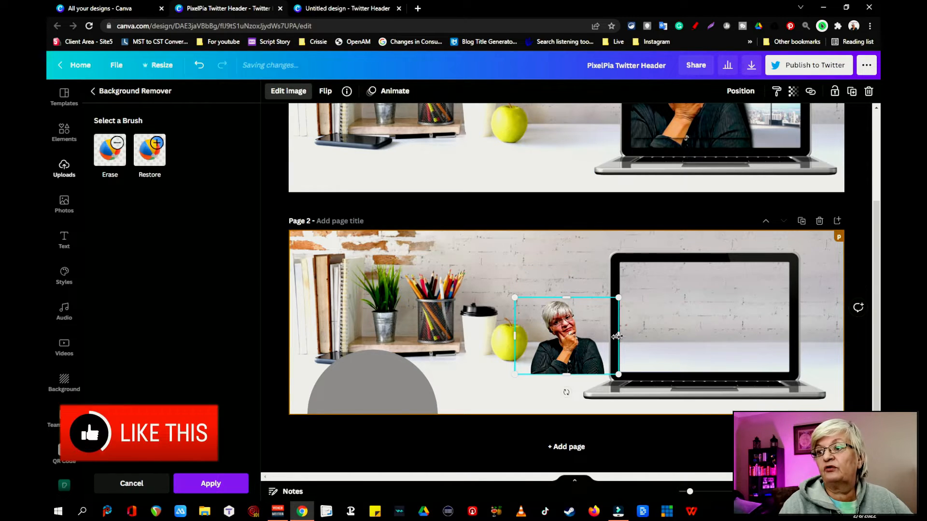
{"action": "left_click_drag", "start_coordinate": [617, 336], "coordinate": [607, 339]}
{"action": "left_click_drag", "start_coordinate": [513, 337], "coordinate": [630, 349]}
{"action": "left_click", "coordinate": [211, 483]}
Enlarge the portrait over the laptop with the head rising above the screen, and place a duplicate over the plant and pencils
{"action": "left_click_drag", "start_coordinate": [676, 298], "coordinate": [739, 235]}
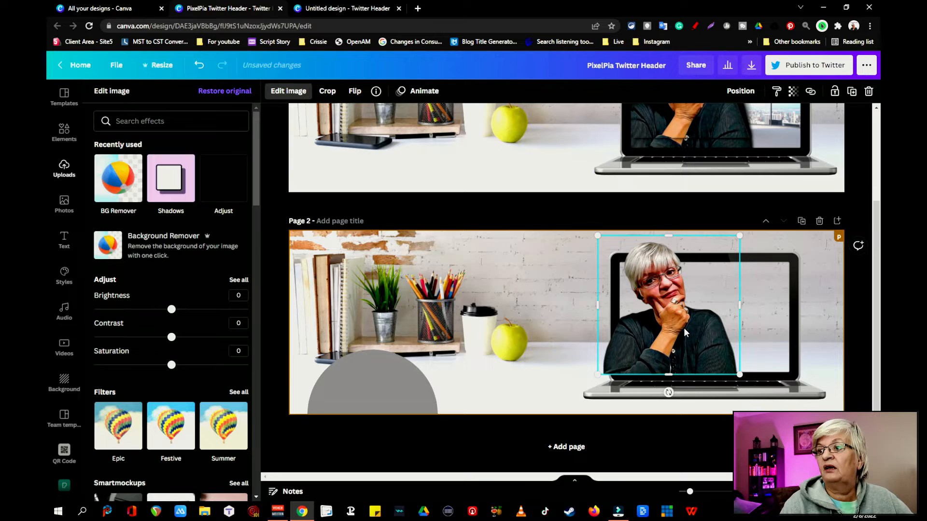
{"action": "left_click_drag", "start_coordinate": [683, 332], "coordinate": [681, 331]}
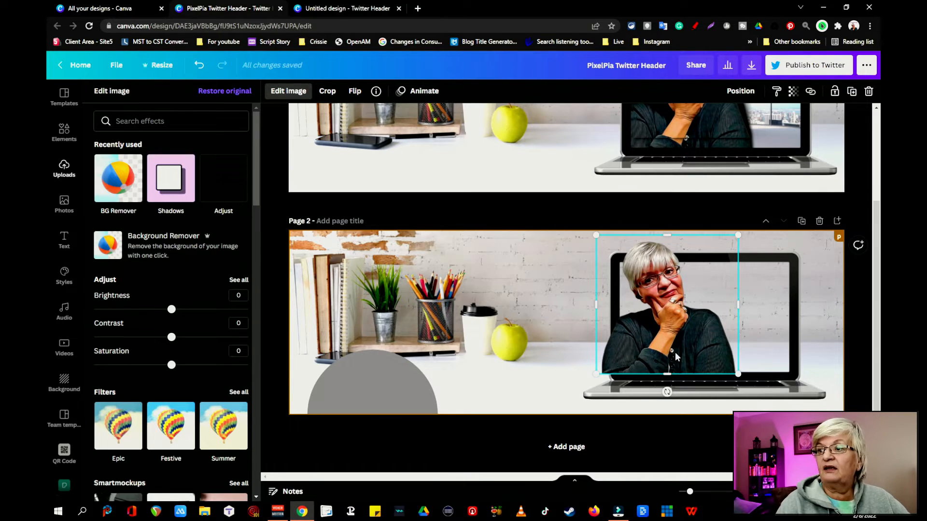
{"action": "left_click", "coordinate": [850, 91]}
{"action": "left_click_drag", "start_coordinate": [670, 333], "coordinate": [417, 344]}
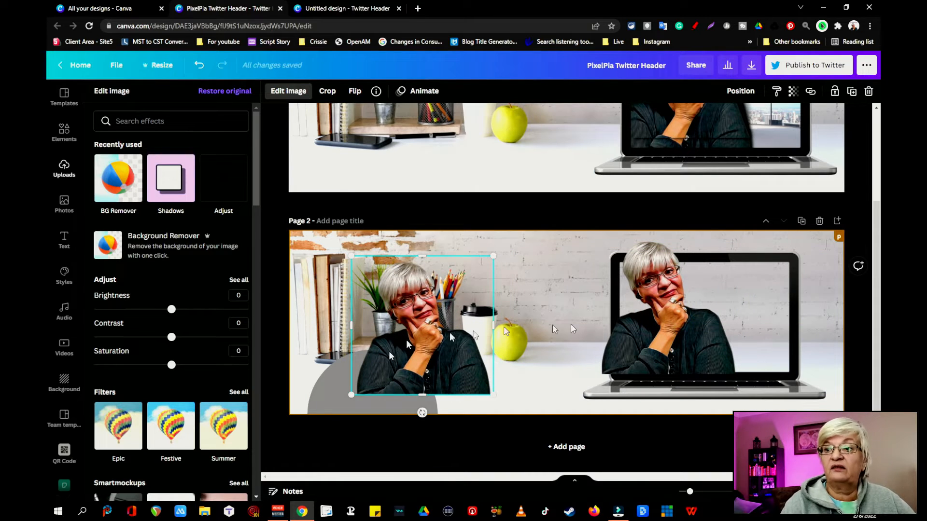
Send the portrait on the laptop backward so it sits behind the laptop frame, and deselect it
{"action": "left_click", "coordinate": [638, 330]}
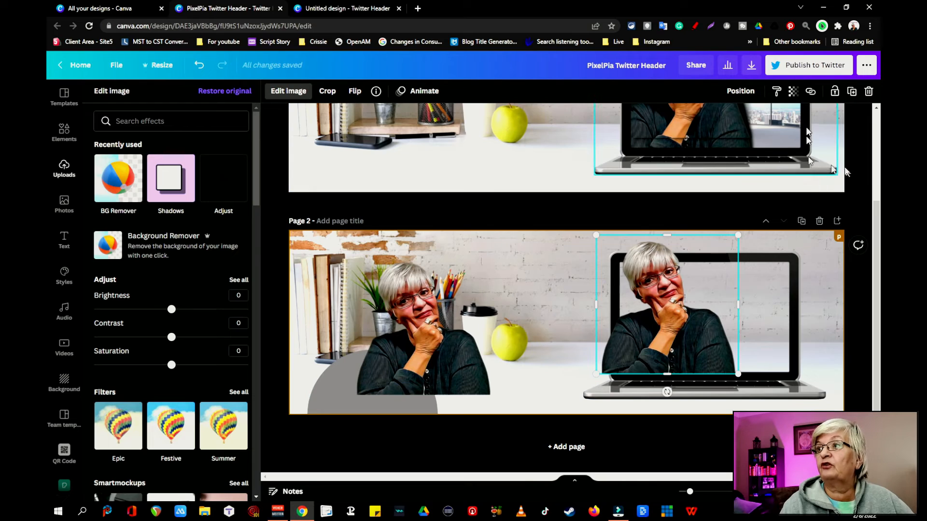
{"action": "left_click", "coordinate": [743, 92]}
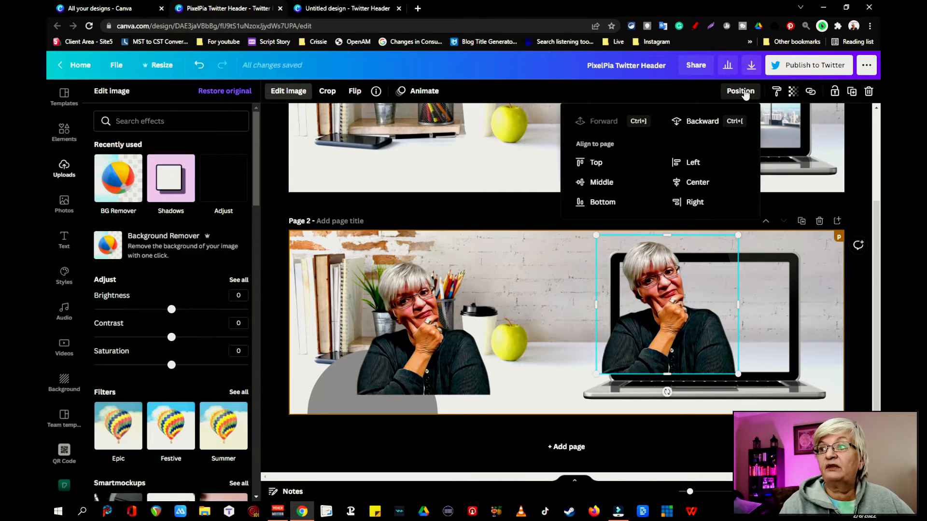
{"action": "left_click", "coordinate": [723, 125]}
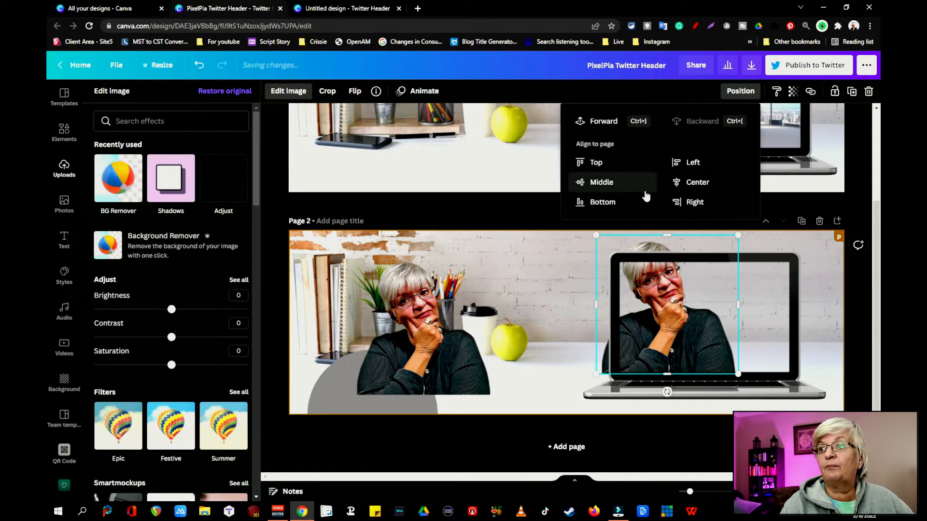
{"action": "left_click", "coordinate": [567, 292]}
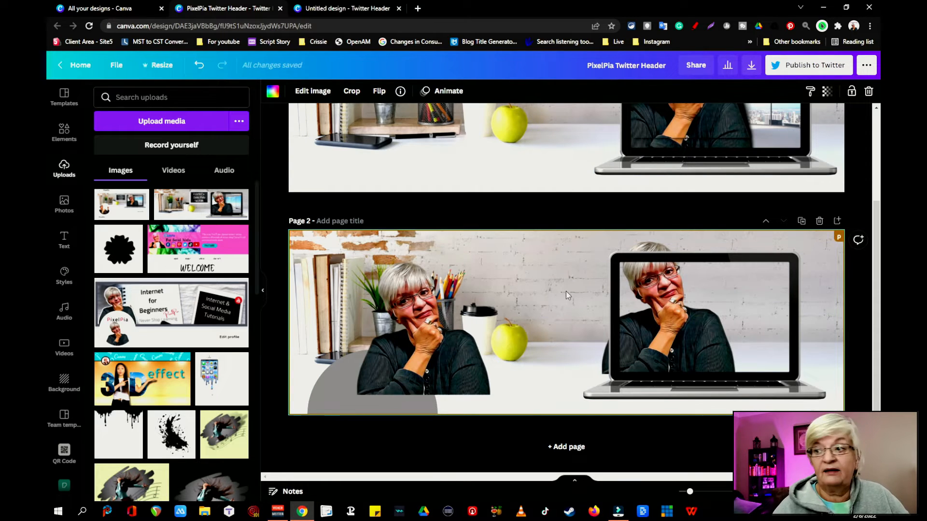
Crop the left side of the portrait behind the laptop to the screen frame, and align the duplicate portrait exactly over it
{"action": "left_click", "coordinate": [605, 307]}
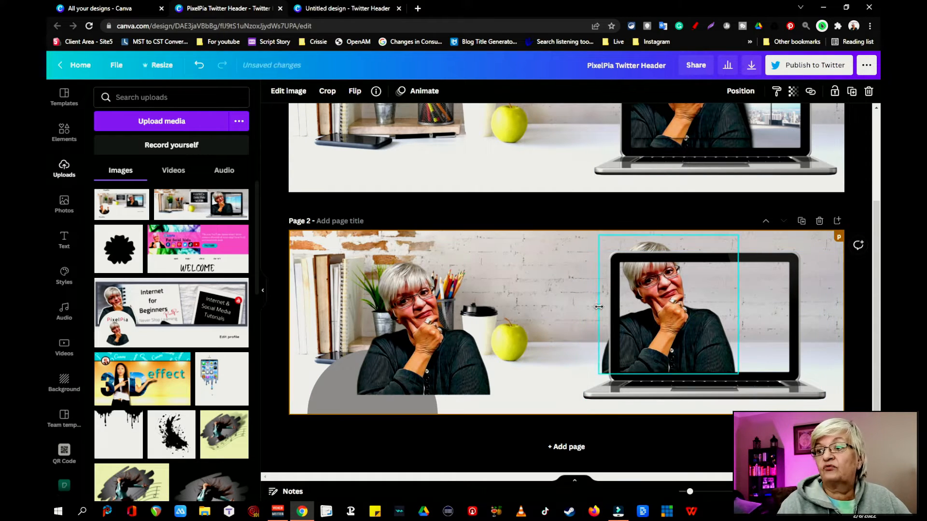
{"action": "left_click_drag", "start_coordinate": [598, 307], "coordinate": [615, 309]}
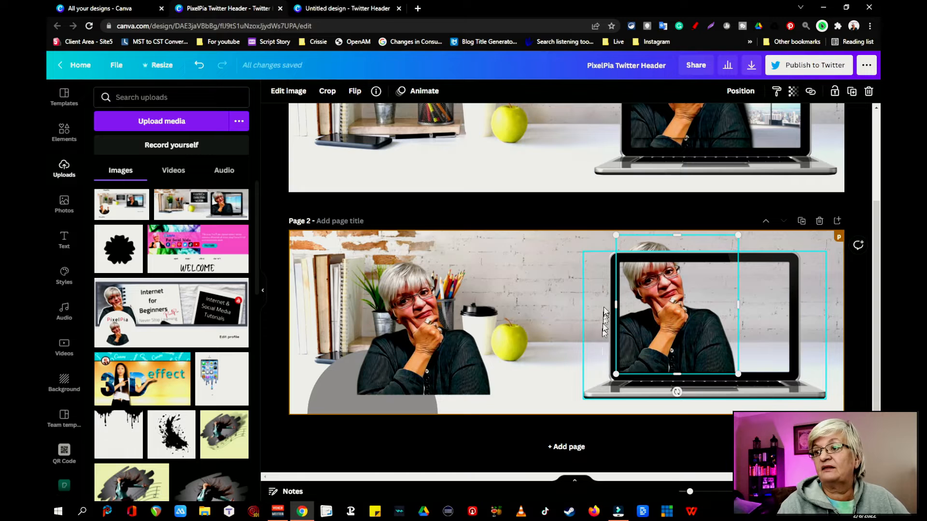
{"action": "left_click_drag", "start_coordinate": [434, 366], "coordinate": [710, 344]}
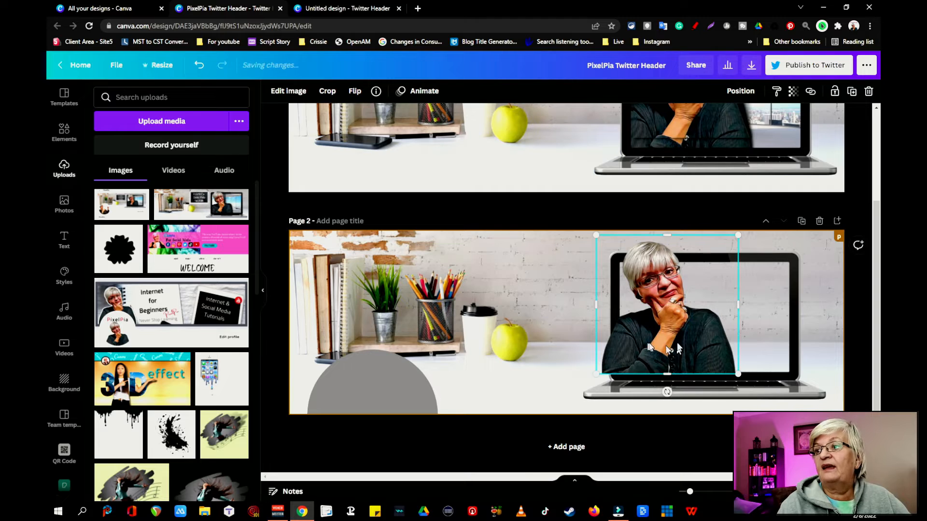
{"action": "left_click", "coordinate": [793, 92]}
{"action": "left_click_drag", "start_coordinate": [720, 125], "coordinate": [775, 130]}
{"action": "left_click", "coordinate": [548, 273]}
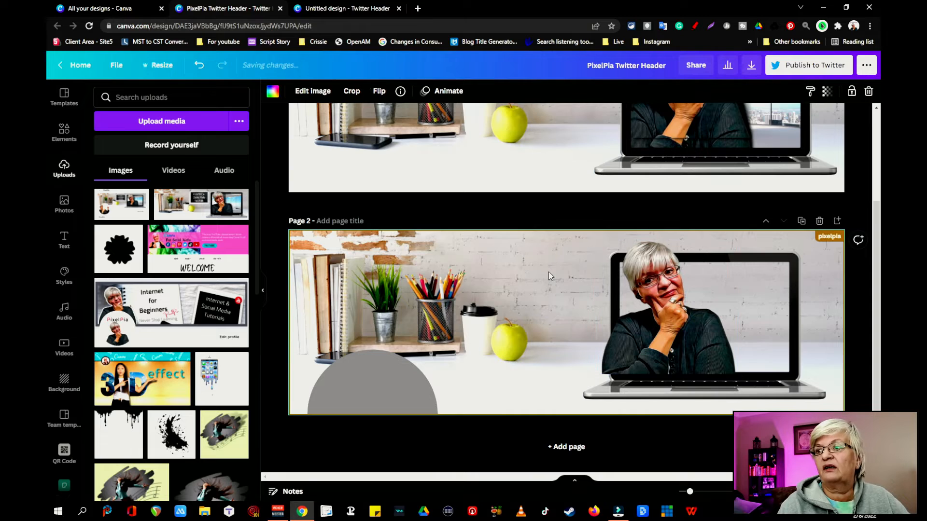
Crop the front portrait's left side to the inner screen edge and trim its bottom to the laptop's lower bezel
{"action": "left_click", "coordinate": [598, 289]}
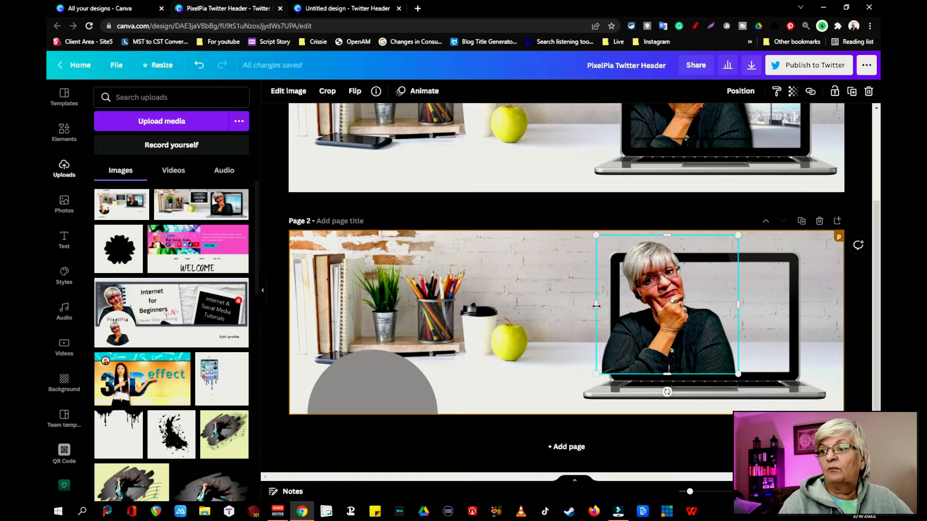
{"action": "left_click_drag", "start_coordinate": [596, 306], "coordinate": [621, 310]}
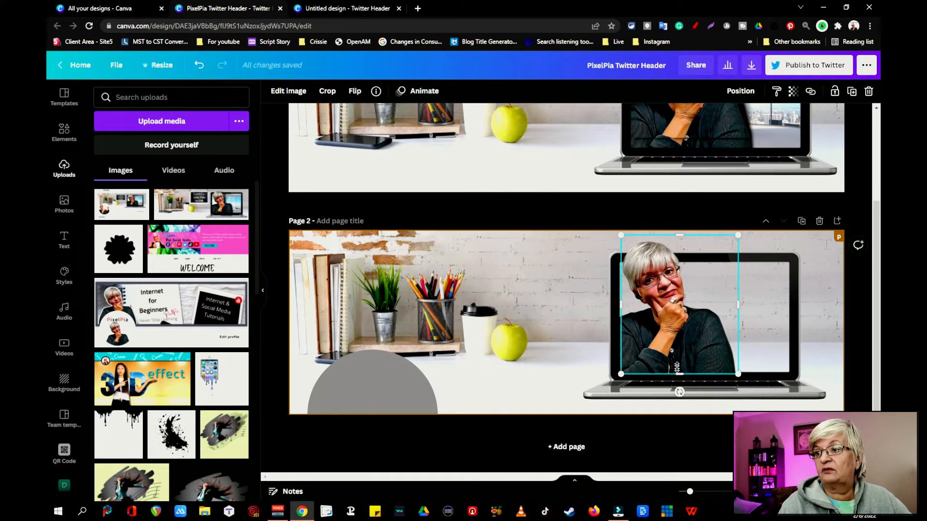
{"action": "left_click_drag", "start_coordinate": [676, 366], "coordinate": [677, 358]}
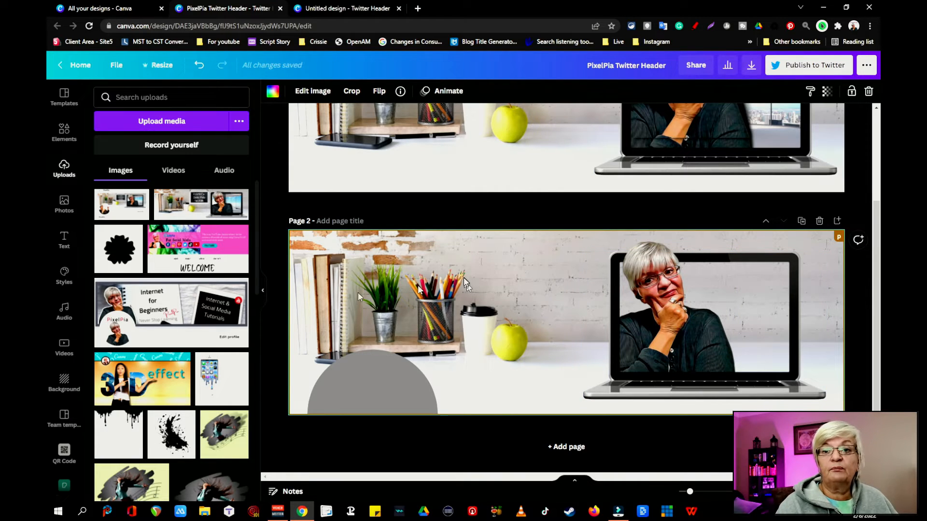
Add the recently used dark office photo with the blurred skyline and fit it over the laptop screen
{"action": "left_click", "coordinate": [64, 205]}
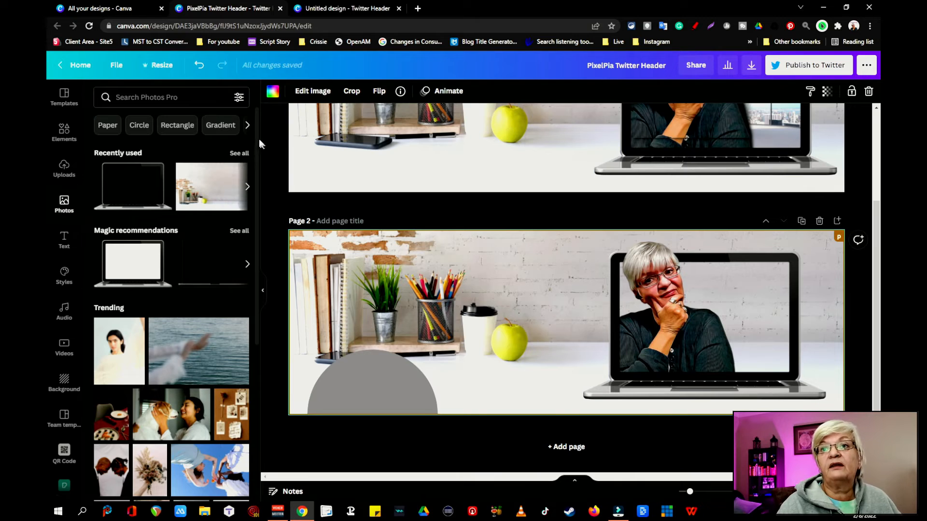
{"action": "left_click", "coordinate": [238, 153]}
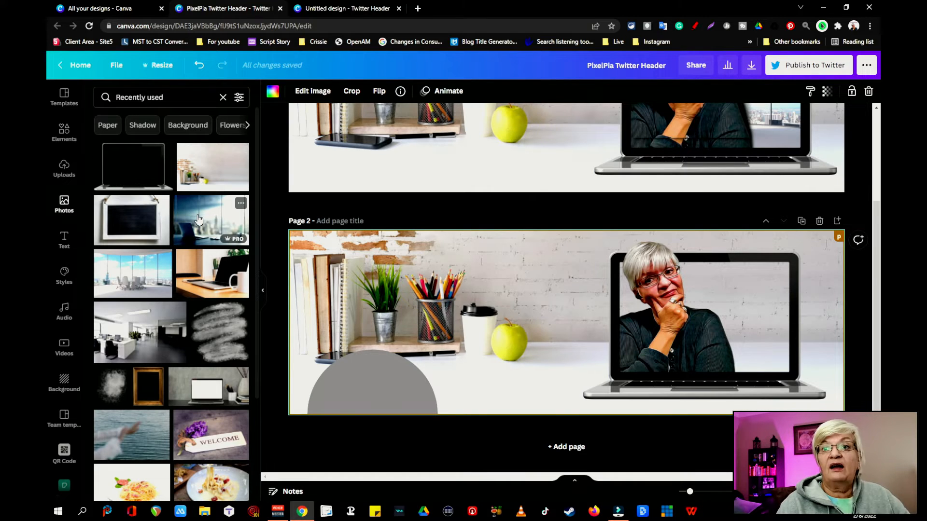
{"action": "left_click", "coordinate": [197, 220]}
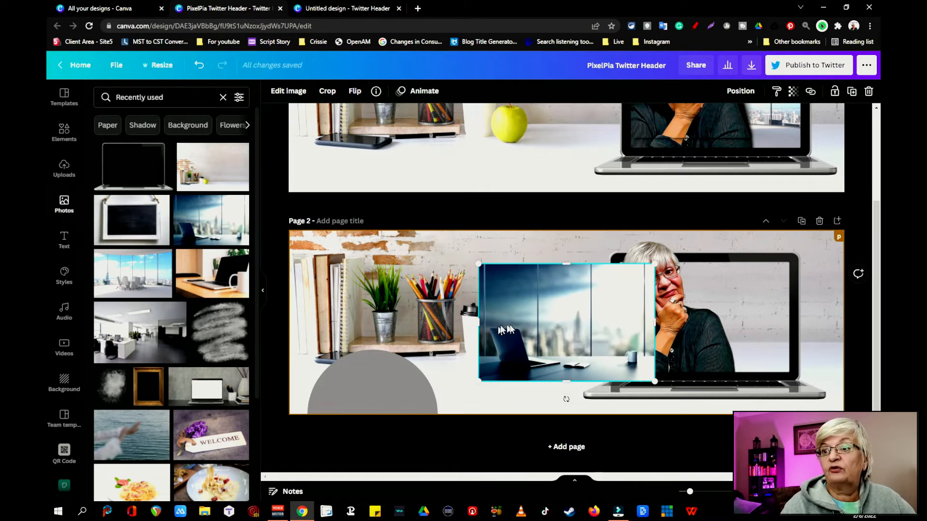
{"action": "left_click_drag", "start_coordinate": [502, 330], "coordinate": [647, 321]}
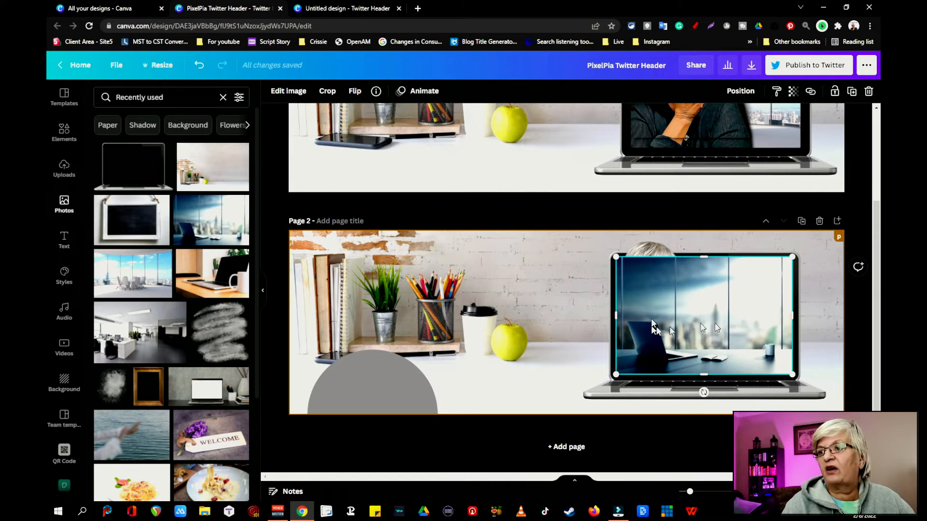
{"action": "mouse_move", "coordinate": [614, 258]}
{"action": "left_mouse_down"}
{"action": "mouse_move", "coordinate": [590, 245]}
{"action": "mouse_move", "coordinate": [618, 261]}
{"action": "left_mouse_up"}
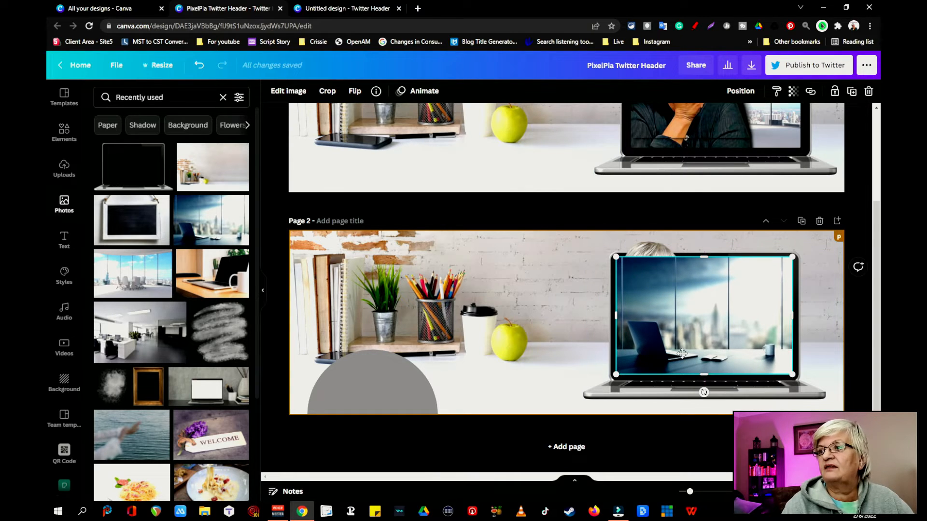
{"action": "key", "text": "Right"}
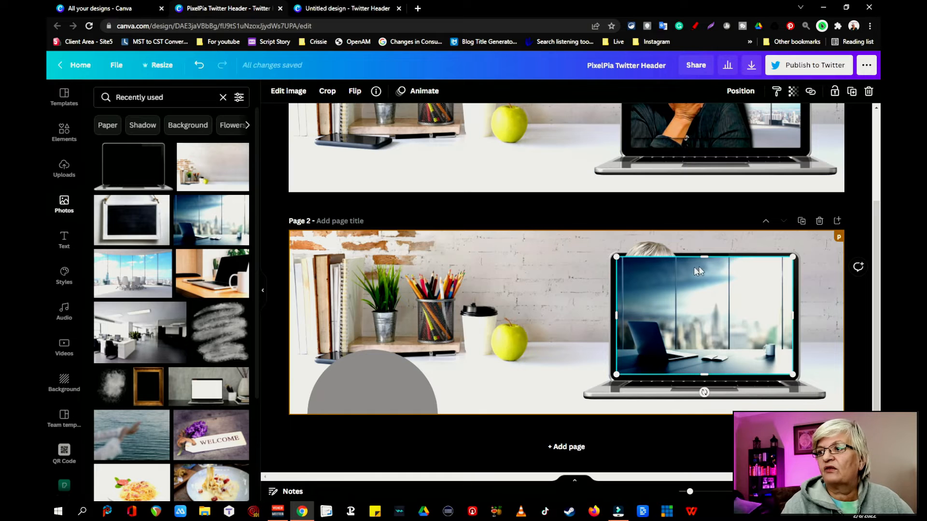
Send the office photo backward behind both portraits and the laptop frame, and deselect it
{"action": "left_click", "coordinate": [740, 91]}
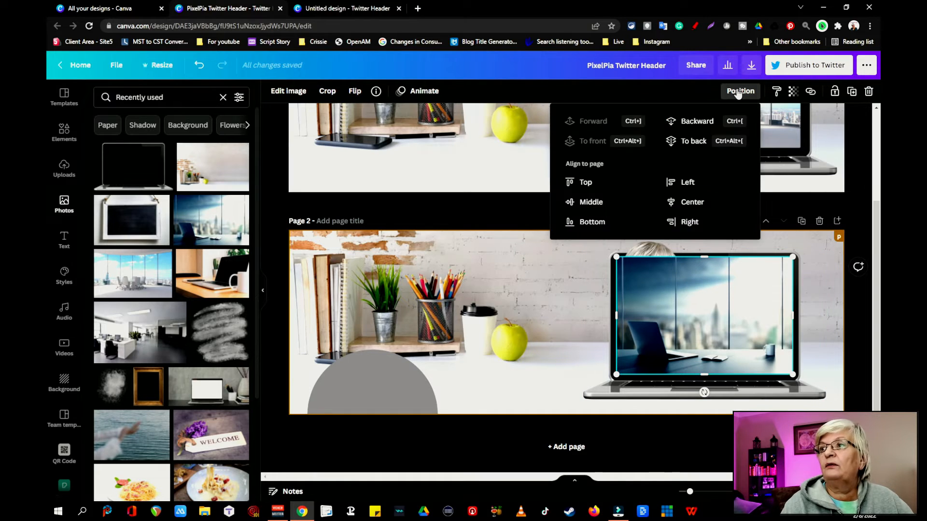
{"action": "left_click", "coordinate": [712, 126]}
{"action": "left_click", "coordinate": [712, 127]}
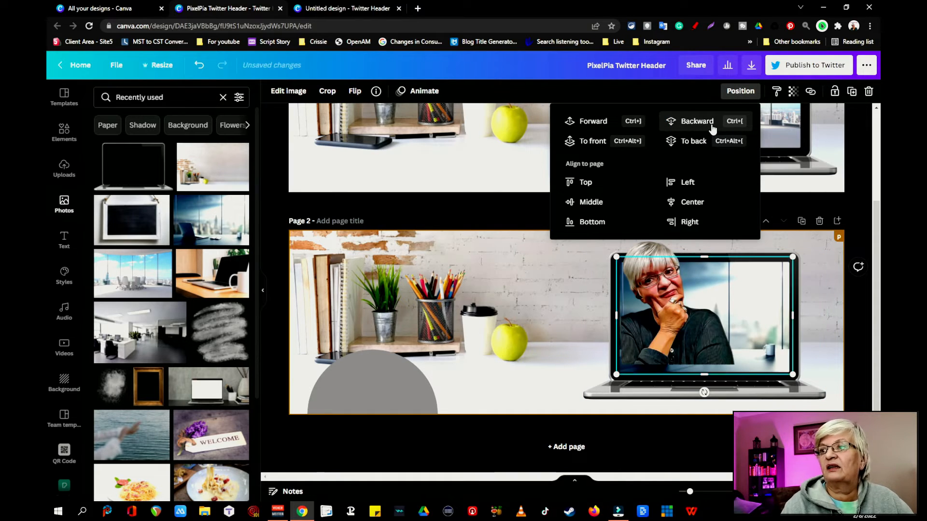
{"action": "left_click", "coordinate": [712, 126]}
{"action": "left_click", "coordinate": [712, 127]}
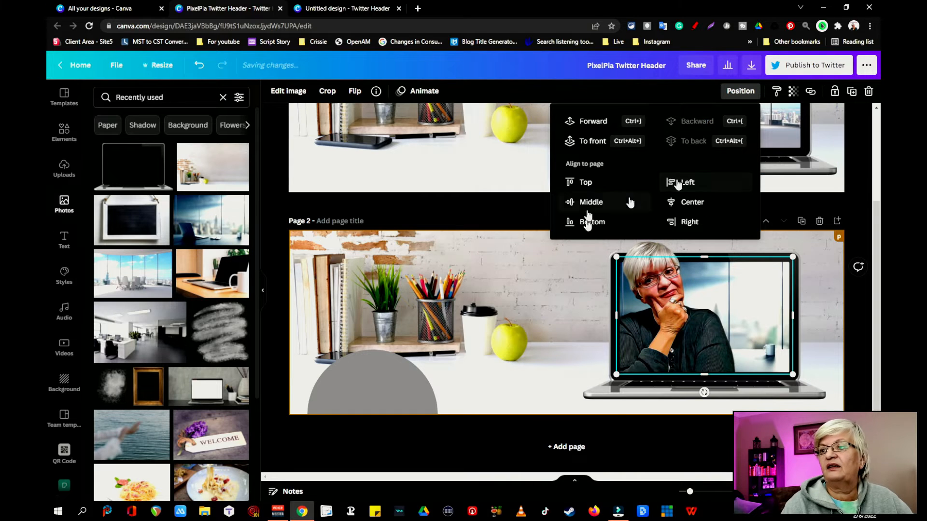
{"action": "left_click", "coordinate": [555, 270]}
{"action": "left_click", "coordinate": [554, 268]}
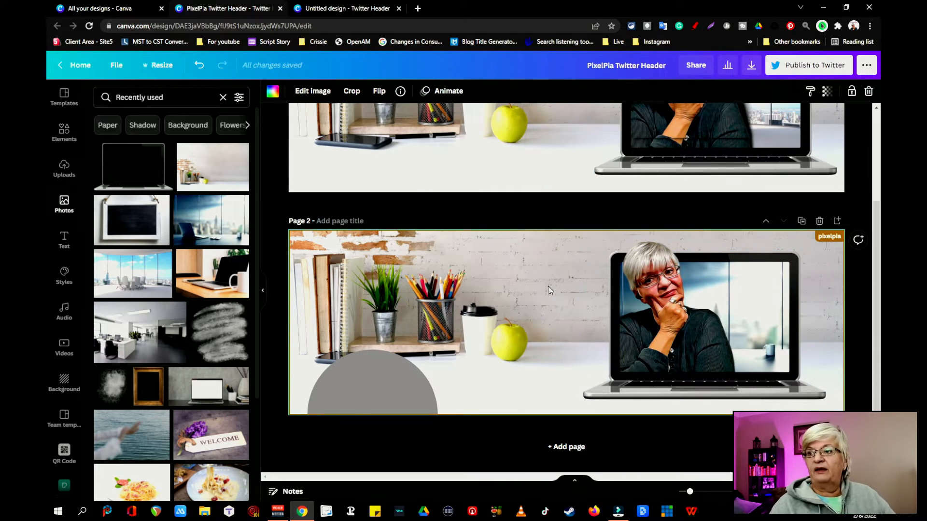
Apply a Shadows effect to the front portrait on the laptop
{"action": "left_click", "coordinate": [688, 336]}
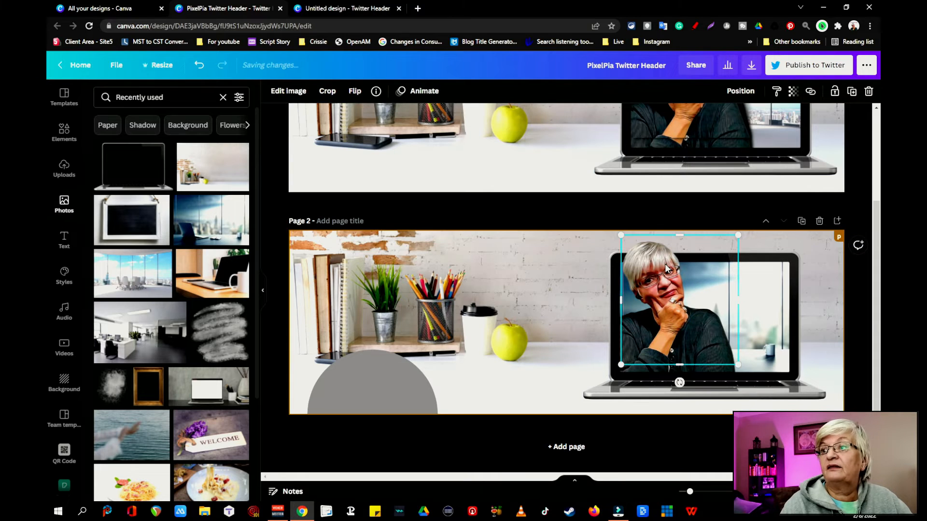
{"action": "left_click", "coordinate": [288, 91]}
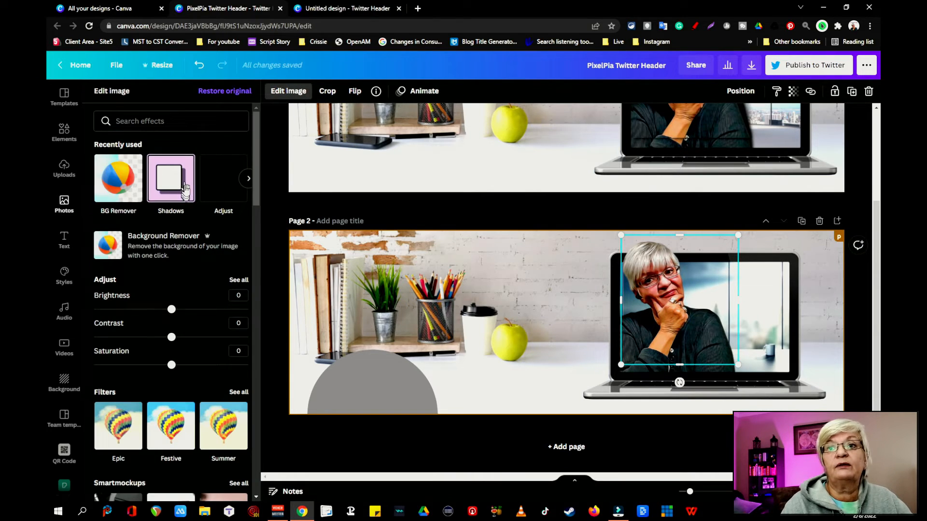
{"action": "left_click", "coordinate": [166, 179]}
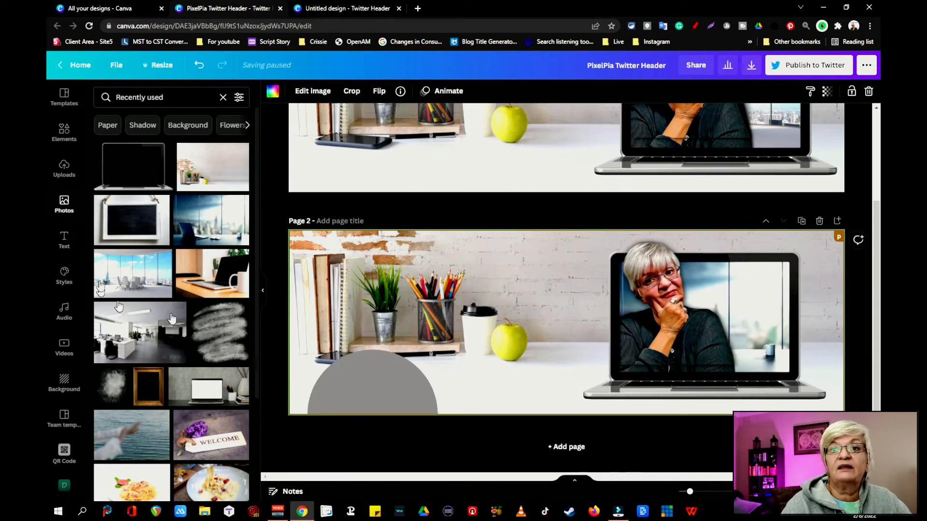
Add the recently used hanging chalkboard photo, remove its background, and place it smaller over the plant and pencils
{"action": "scroll", "coordinate": [534, 181], "scroll_direction": "down", "scroll_amount": 3}
{"action": "left_click", "coordinate": [134, 216]}
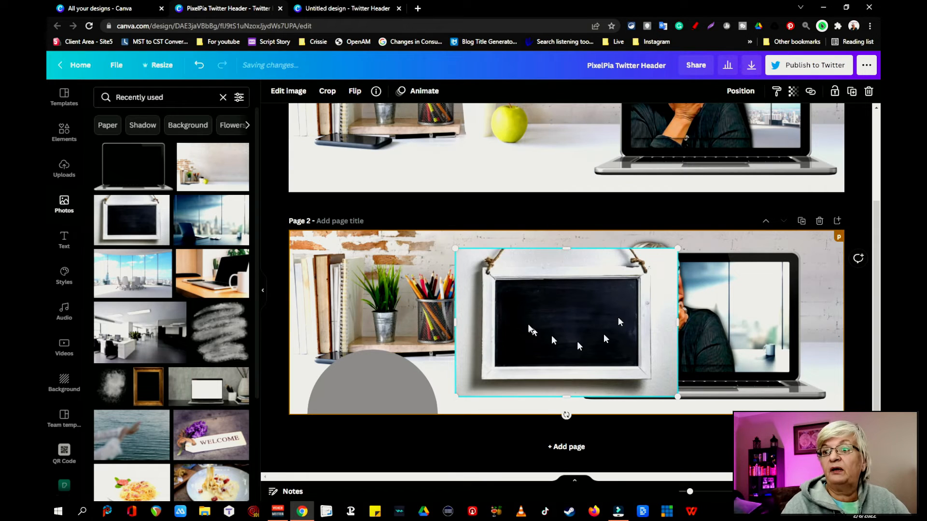
{"action": "left_click", "coordinate": [294, 93]}
{"action": "left_click", "coordinate": [188, 186]}
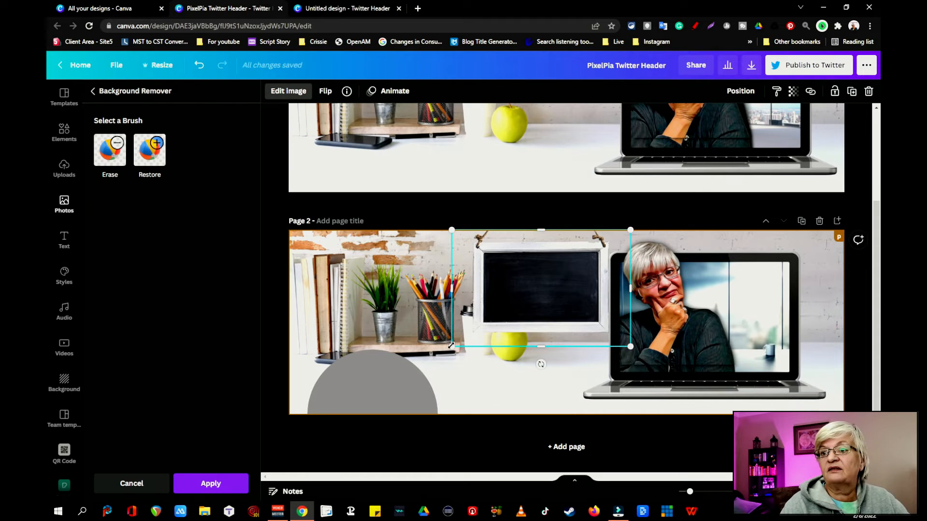
{"action": "left_click_drag", "start_coordinate": [505, 314], "coordinate": [361, 313]}
Select the laptop, both portraits and the office photo, and group them
{"action": "left_click", "coordinate": [632, 262]}
{"action": "left_click", "coordinate": [786, 338], "text": "shift"}
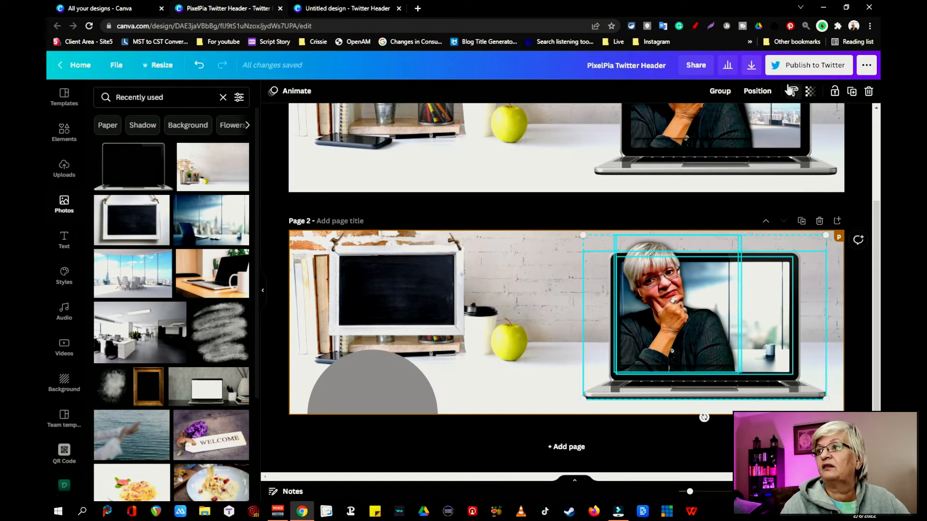
{"action": "left_click", "coordinate": [720, 91]}
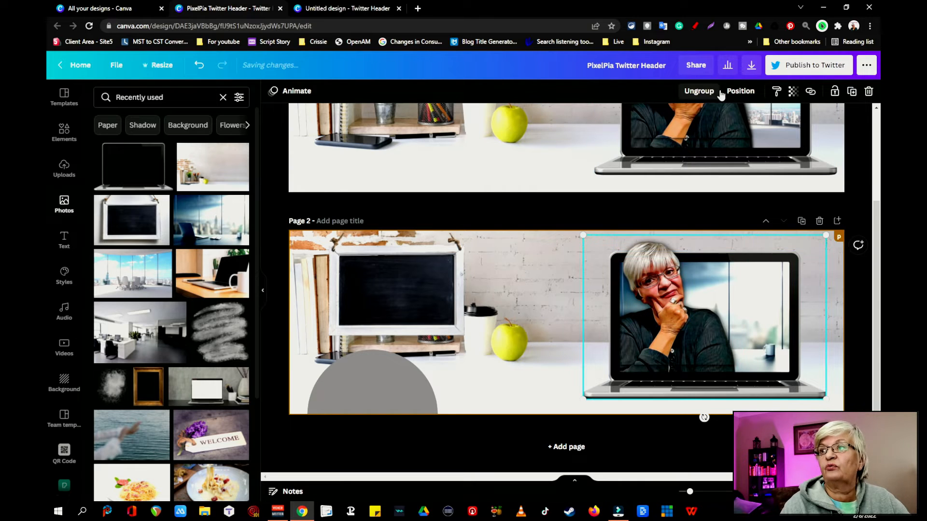
Shrink the laptop group into the page's lower-right corner, and place the chalkboard, slightly smaller, on the wall beside it
{"action": "left_click_drag", "start_coordinate": [683, 318], "coordinate": [683, 323]}
{"action": "left_click_drag", "start_coordinate": [583, 239], "coordinate": [603, 258]}
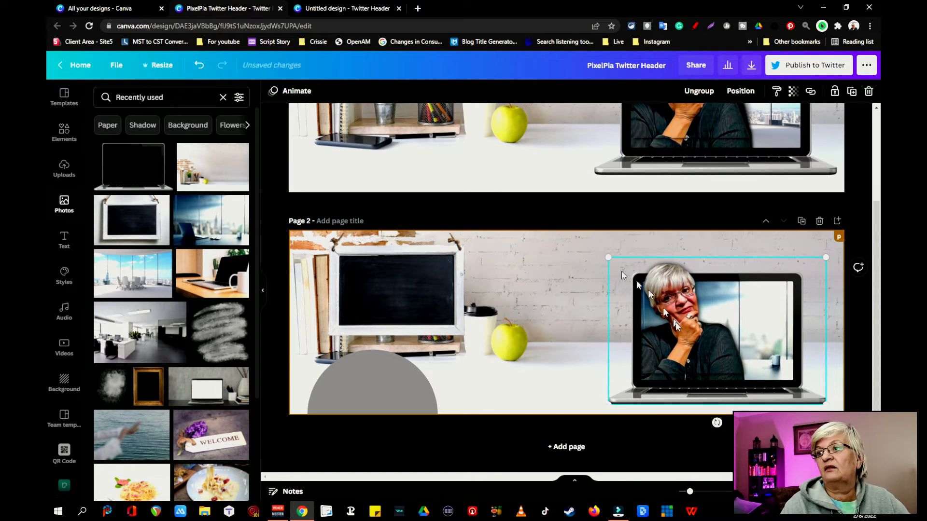
{"action": "left_click_drag", "start_coordinate": [676, 327], "coordinate": [683, 326]}
{"action": "left_click_drag", "start_coordinate": [394, 288], "coordinate": [557, 293]}
{"action": "left_click_drag", "start_coordinate": [475, 346], "coordinate": [507, 327]}
Add a heading reading "Internet & Social Media Tutorials" on three lines in the Sedgwick Ave font
{"action": "left_click", "coordinate": [64, 239]}
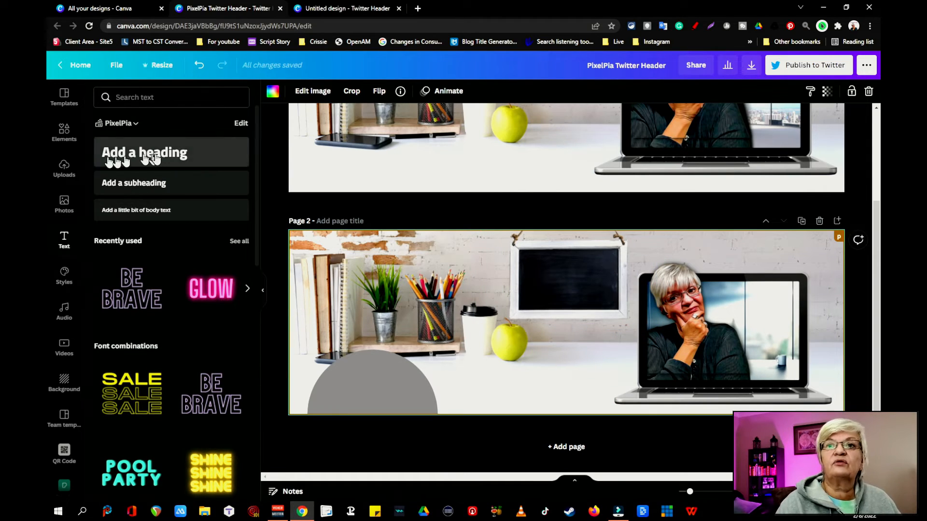
{"action": "left_click", "coordinate": [156, 155]}
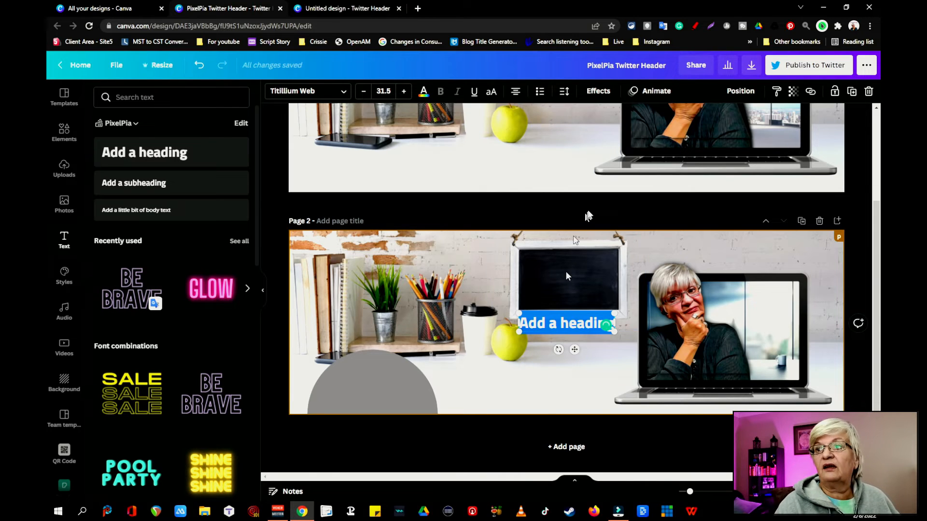
{"action": "scroll", "coordinate": [567, 276], "scroll_direction": "up", "scroll_amount": 3}
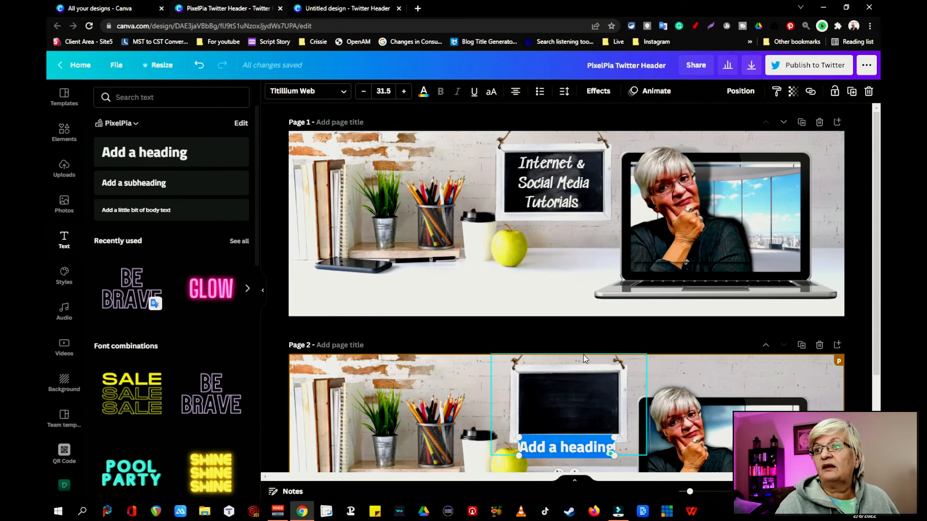
{"action": "scroll", "coordinate": [584, 359], "scroll_direction": "down", "scroll_amount": 3}
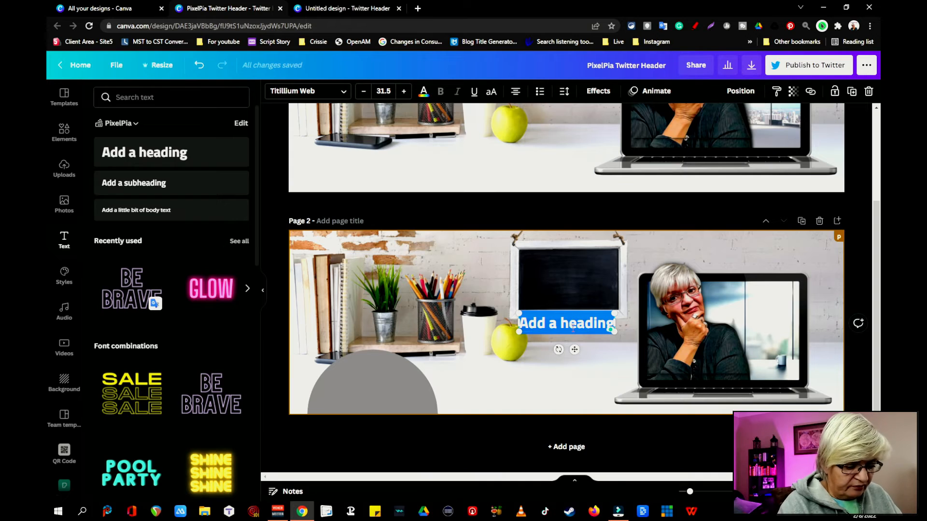
{"action": "type", "text": "Internet & Social Media Tutorials"}
{"action": "left_click", "coordinate": [307, 91]}
Color the heading with the document's off-white and center it on the chalkboard
{"action": "left_click", "coordinate": [423, 92]}
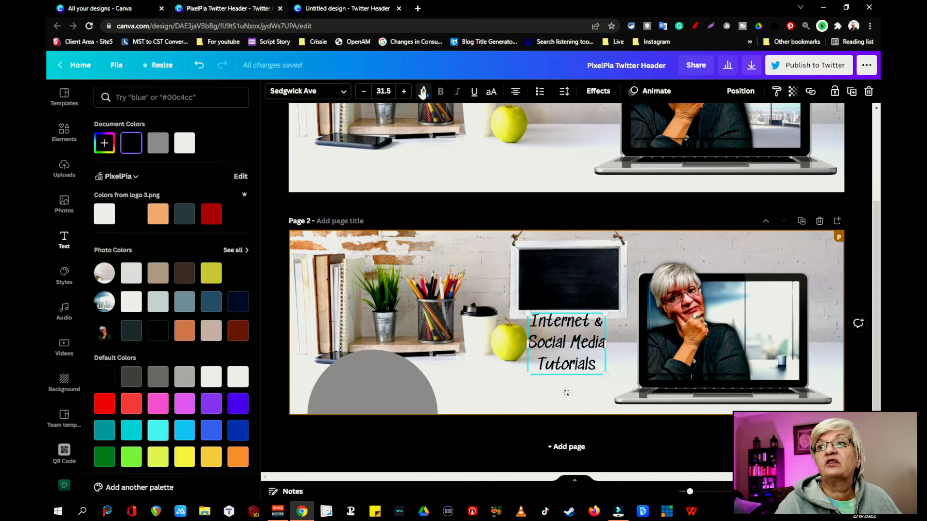
{"action": "left_click", "coordinate": [185, 143]}
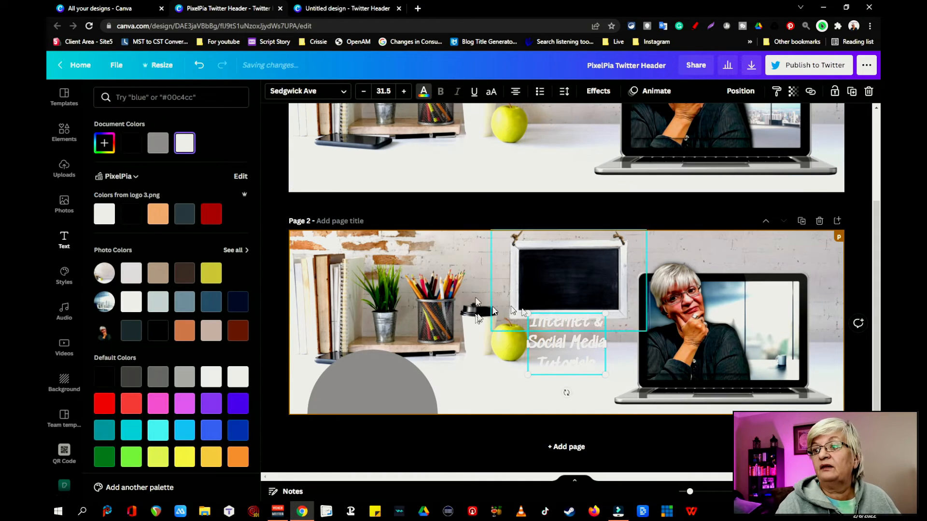
{"action": "left_click_drag", "start_coordinate": [563, 349], "coordinate": [562, 287]}
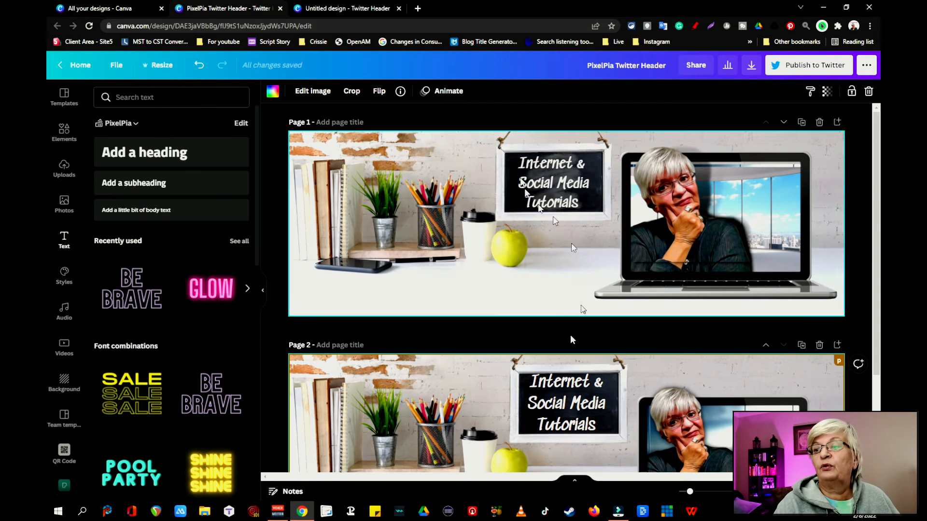
Add the recently used gray chalk-smudge graphic to page 2 and place it over the heading on the chalkboard
{"action": "scroll", "coordinate": [528, 411], "scroll_direction": "down", "scroll_amount": 3}
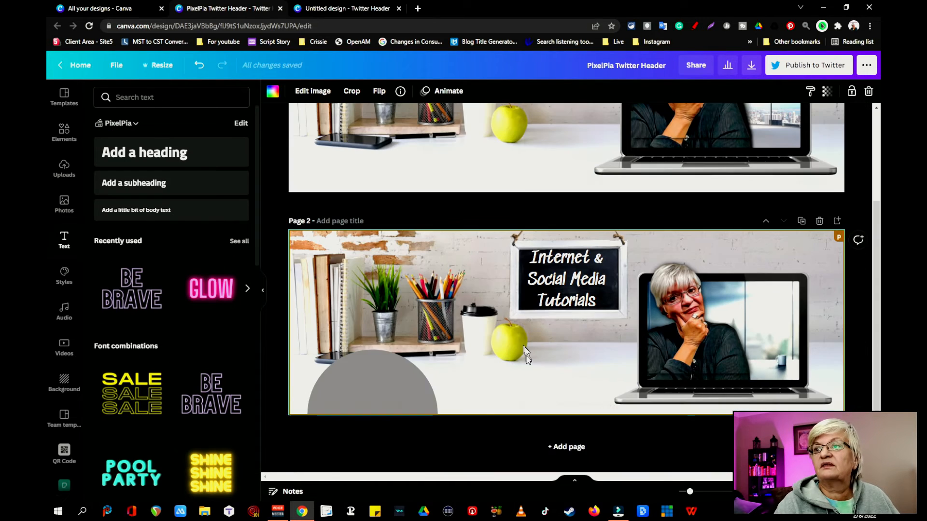
{"action": "scroll", "coordinate": [522, 355], "scroll_direction": "up", "scroll_amount": 1}
{"action": "left_click", "coordinate": [64, 132]}
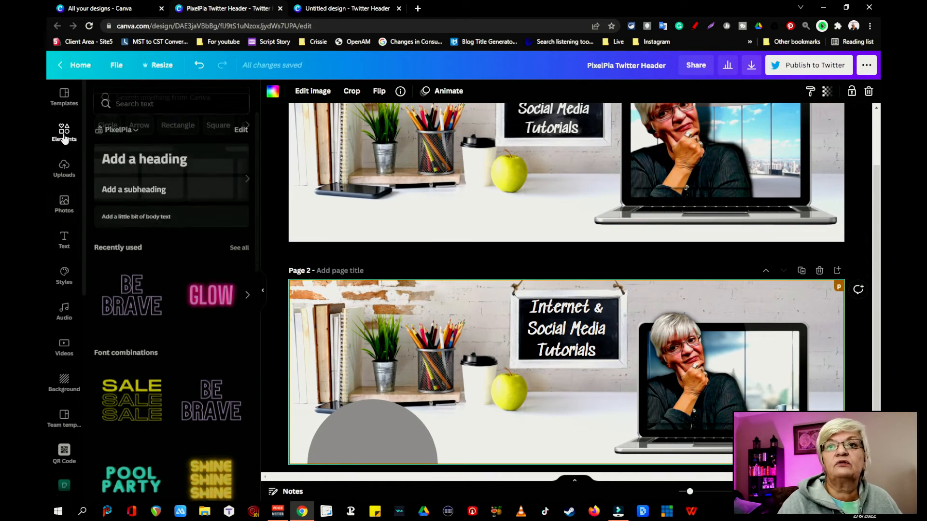
{"action": "left_click", "coordinate": [239, 149]}
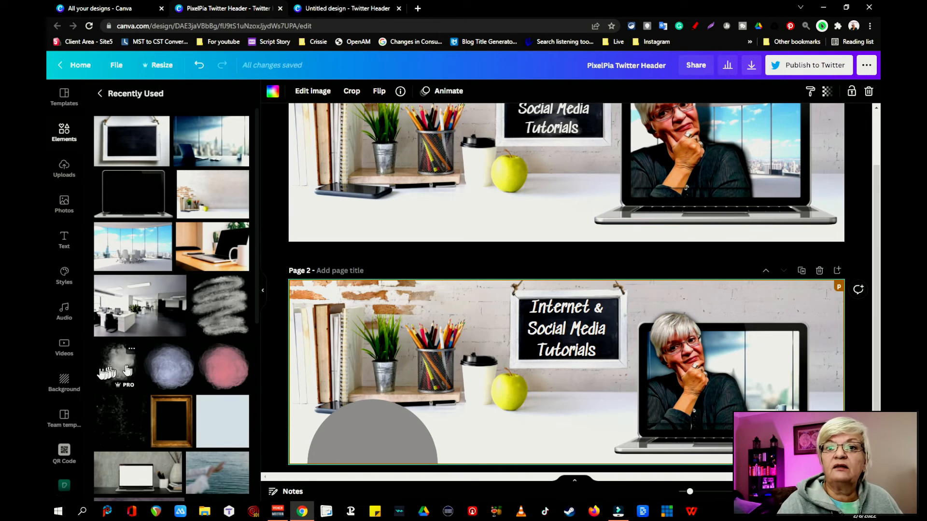
{"action": "left_click", "coordinate": [219, 309]}
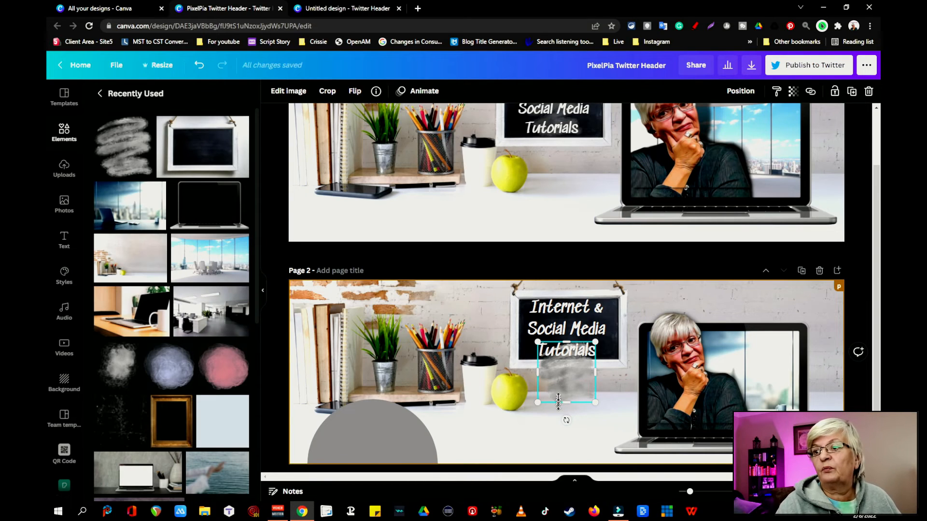
{"action": "left_click_drag", "start_coordinate": [569, 389], "coordinate": [568, 344]}
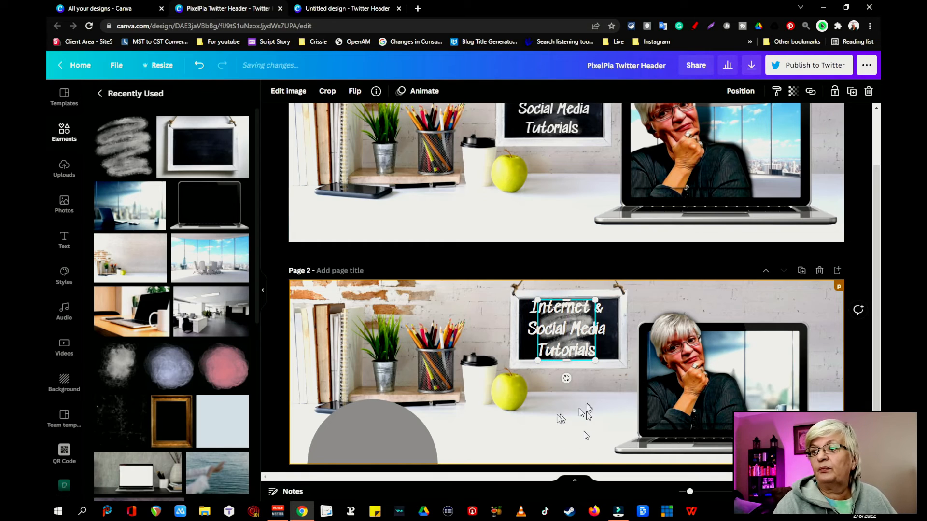
Lower the chalk smudge's transparency value to about 36
{"action": "left_click", "coordinate": [793, 93]}
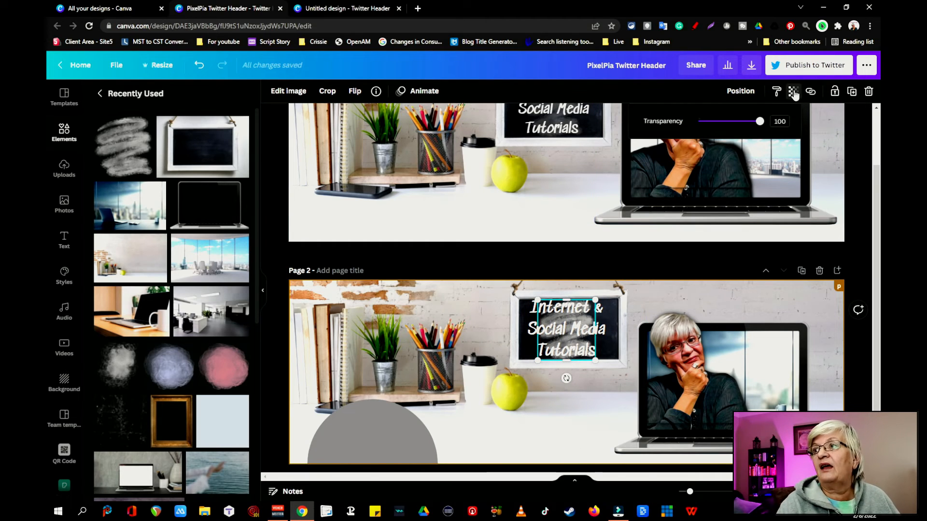
{"action": "left_click", "coordinate": [718, 122]}
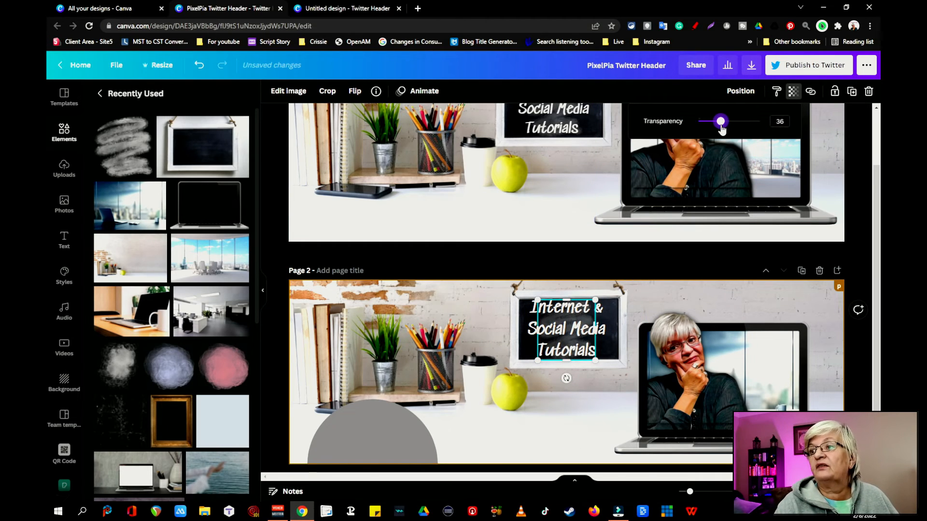
{"action": "left_click_drag", "start_coordinate": [720, 126], "coordinate": [718, 128]}
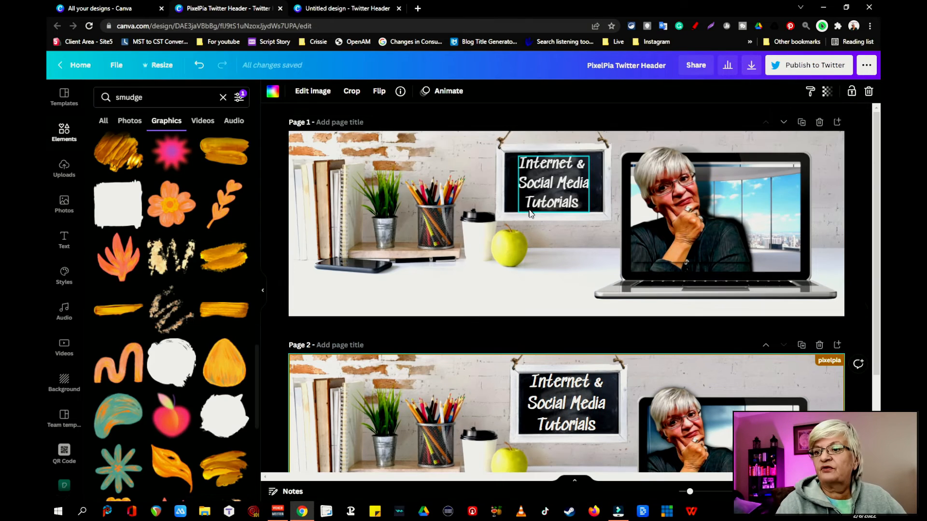
Delete the gray placeholder circle from page 2 and open the design's download options
{"action": "scroll", "coordinate": [530, 212], "scroll_direction": "down", "scroll_amount": 3}
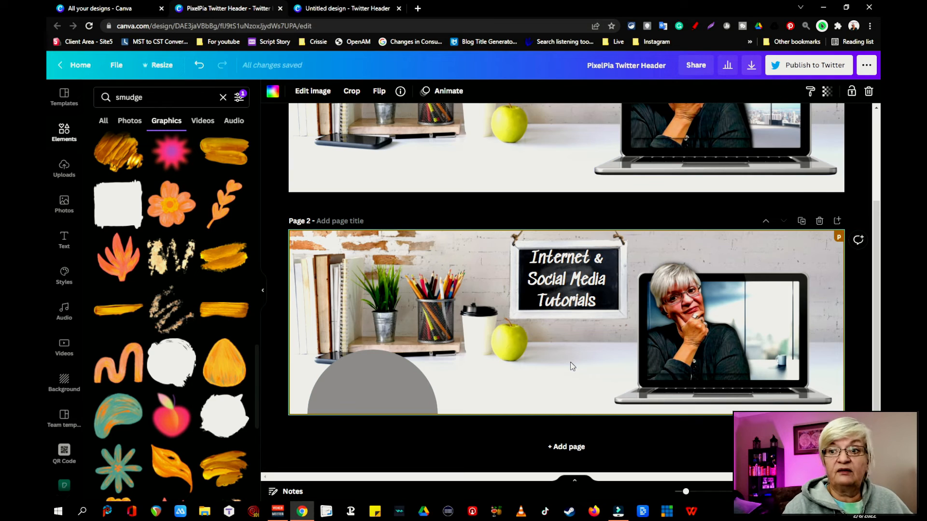
{"action": "left_click", "coordinate": [382, 388]}
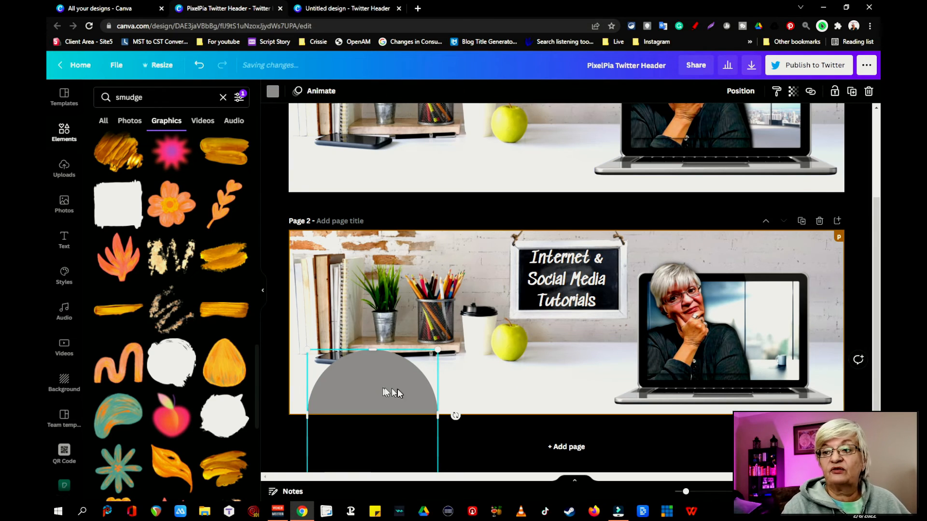
{"action": "key", "text": "Delete"}
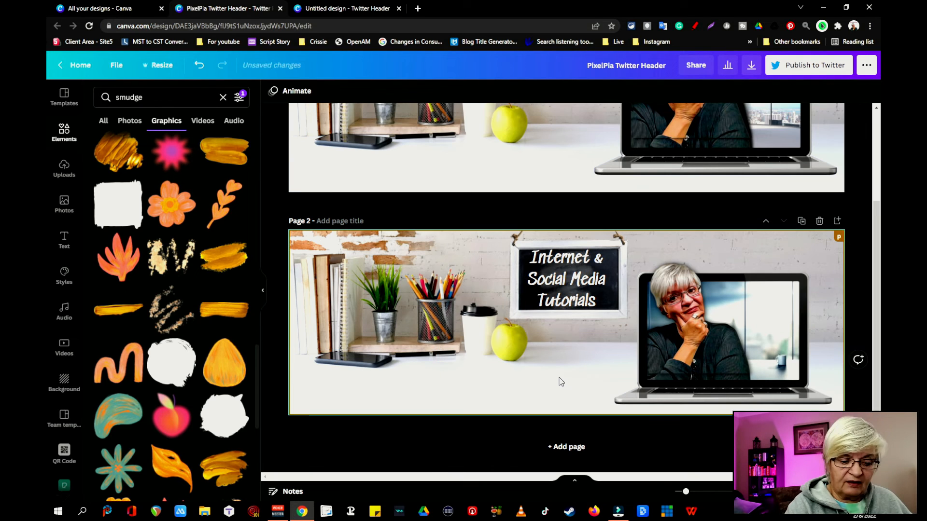
{"action": "left_click", "coordinate": [751, 65]}
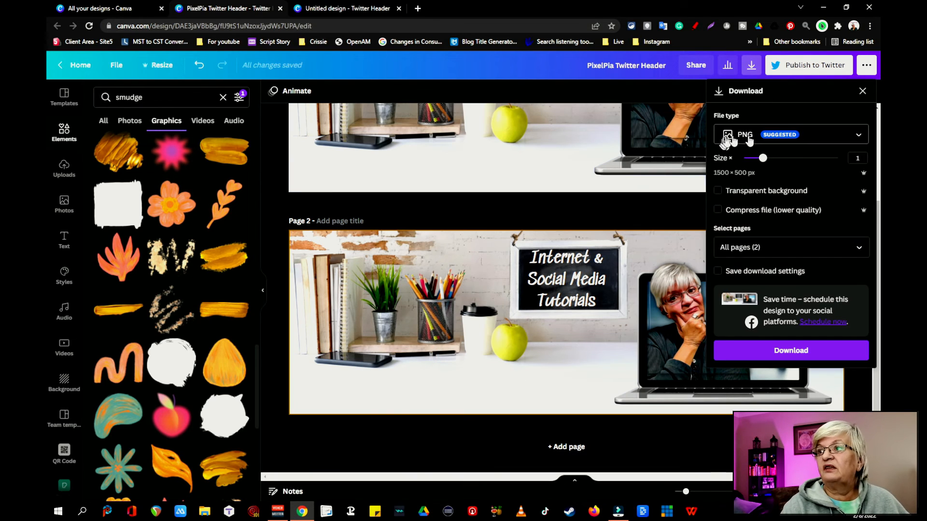
Switch to Twitter in a new browser tab and open the account's own profile page
{"action": "key", "text": "ctrl+t"}
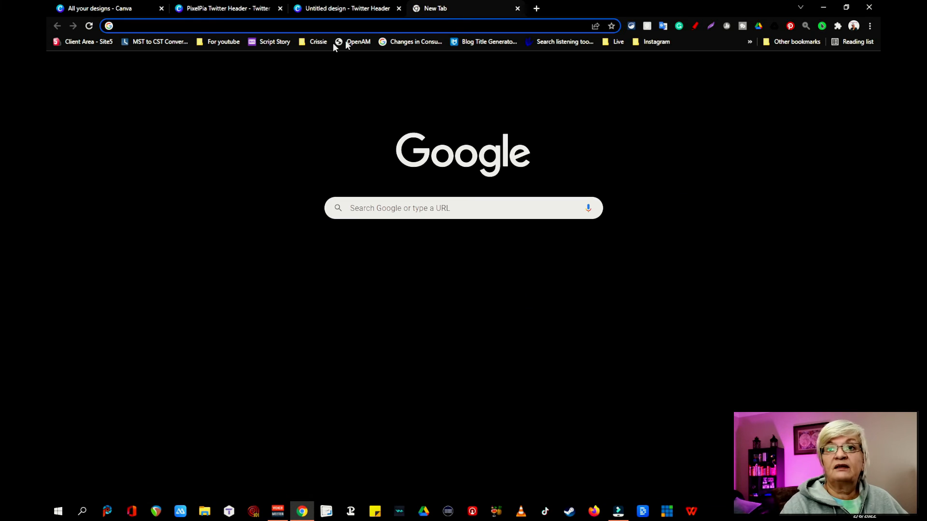
{"action": "type", "text": "twitter.com"}
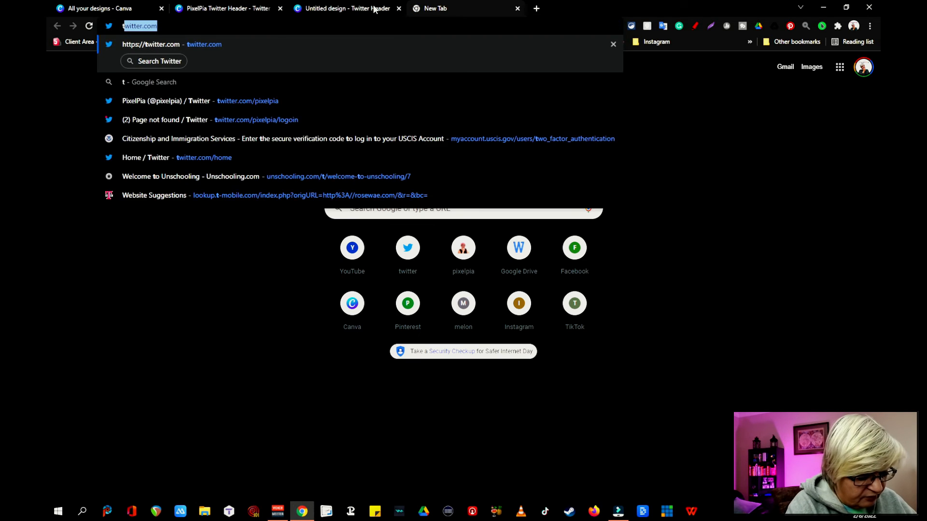
{"action": "key", "text": "Return"}
{"action": "left_click", "coordinate": [199, 268]}
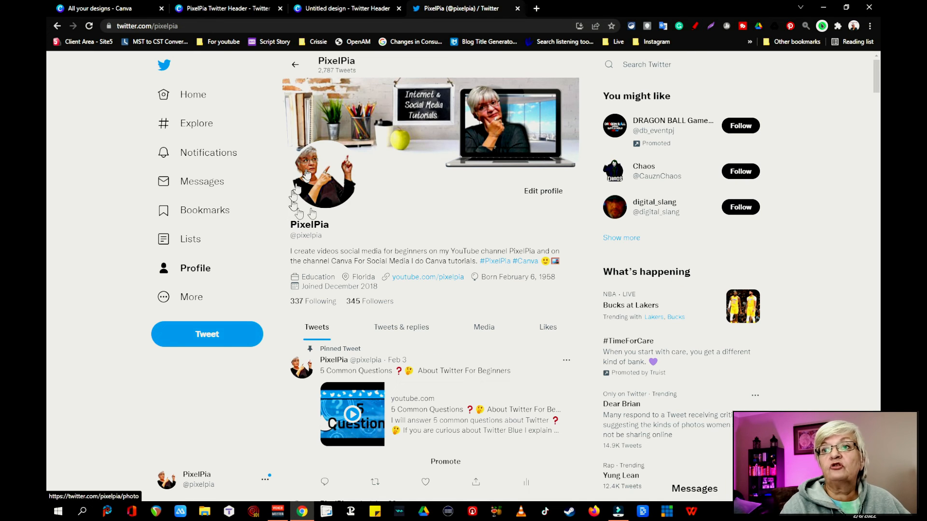
Open the Twitter profile for editing and save it with its header image
{"action": "left_click", "coordinate": [543, 191]}
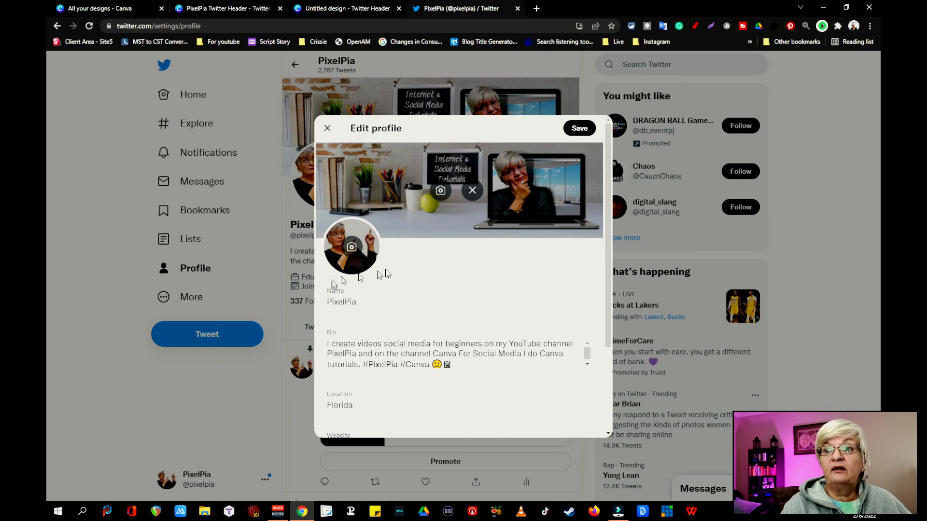
{"action": "left_click", "coordinate": [584, 135]}
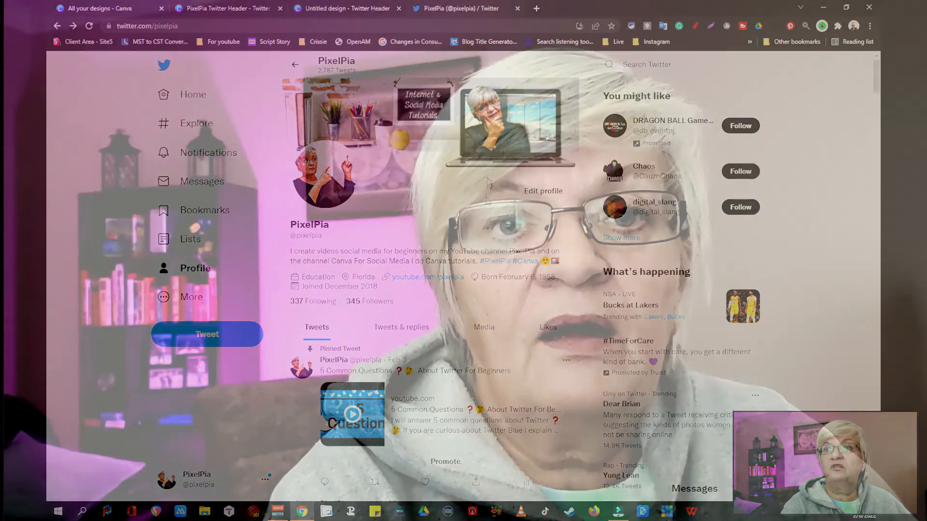